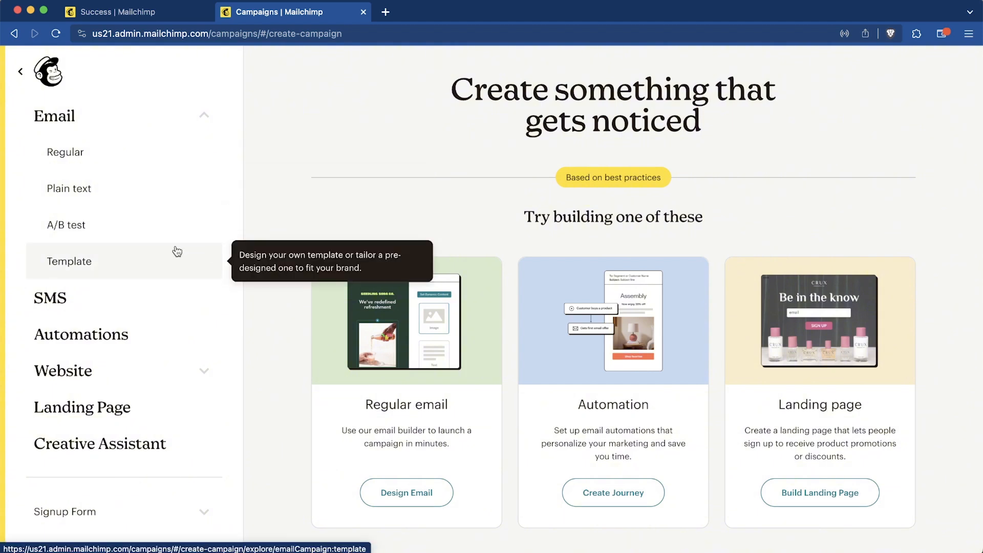
- Create a Regular email campaign with the internal name 'Welcome Email 1' and begin setup
{"action": "left_click", "coordinate": [107, 161]}
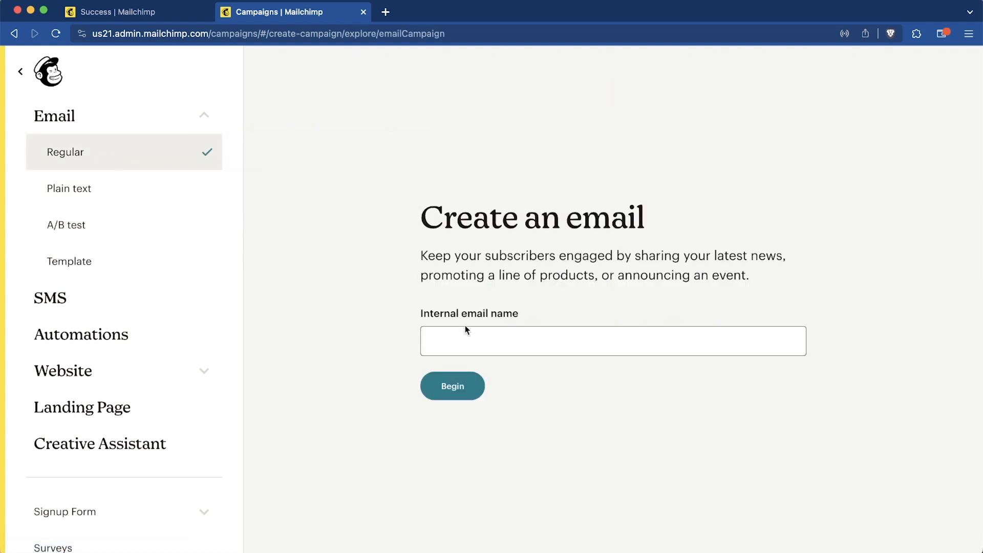
{"action": "left_click", "coordinate": [478, 337]}
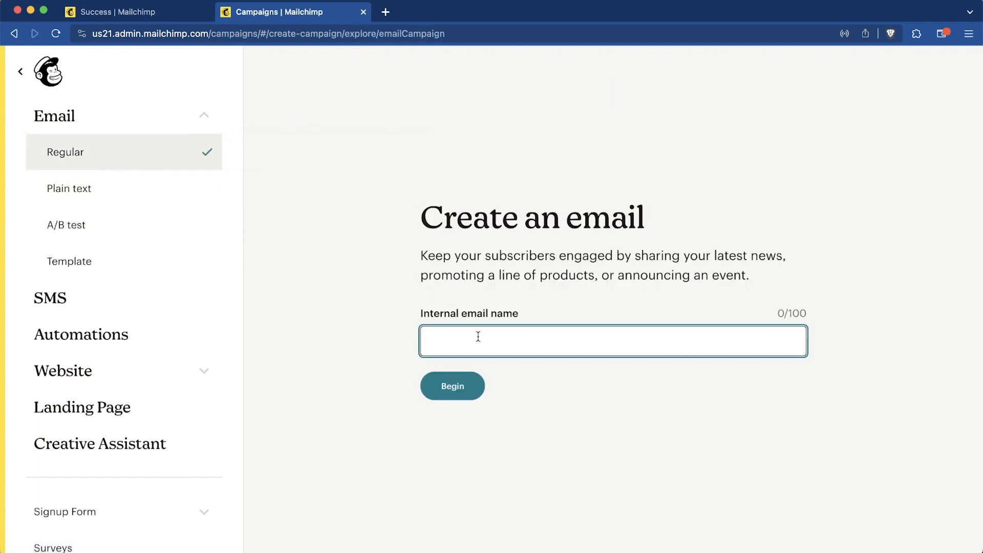
{"action": "type", "text": "Email 1"}
{"action": "key", "text": "super+a"}
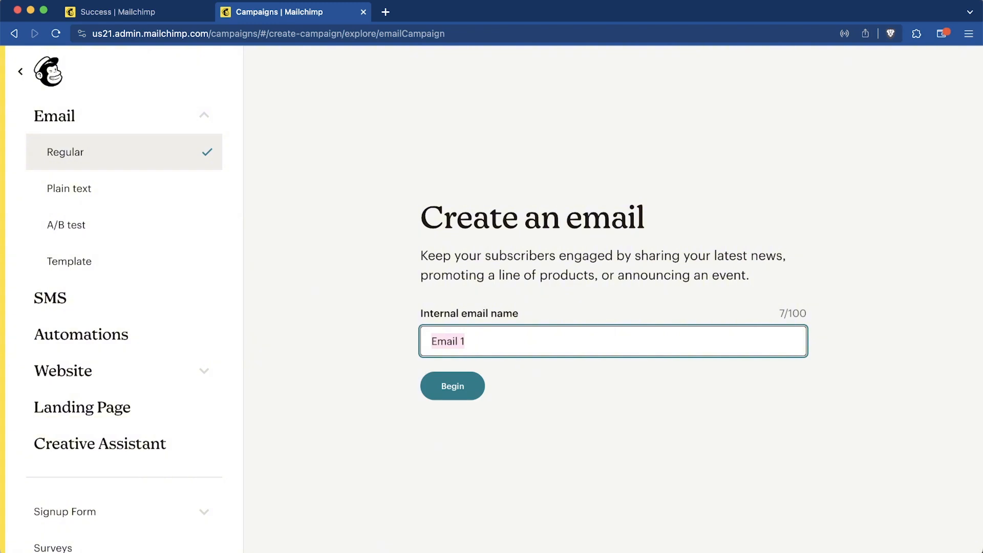
{"action": "type", "text": "Welcome Email 1"}
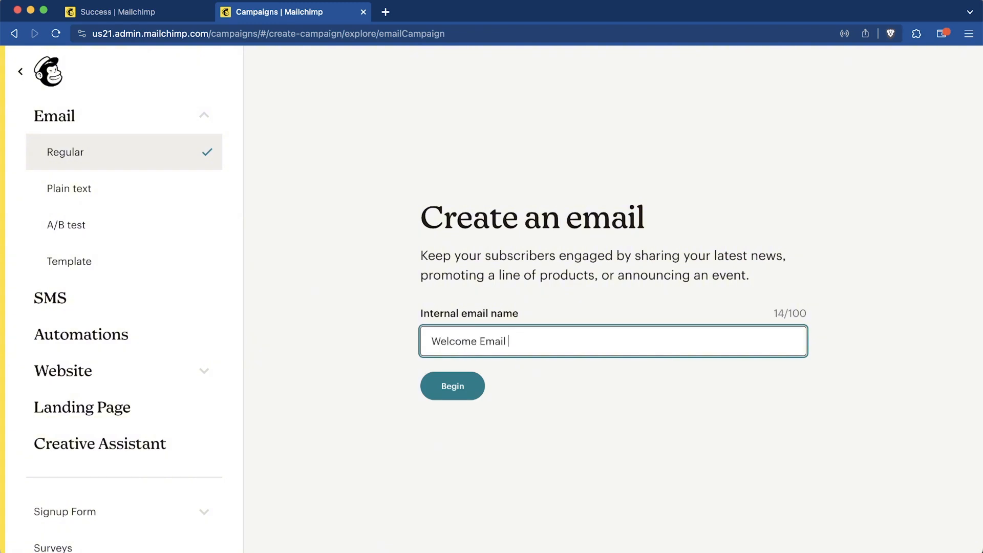
{"action": "left_click", "coordinate": [466, 400]}
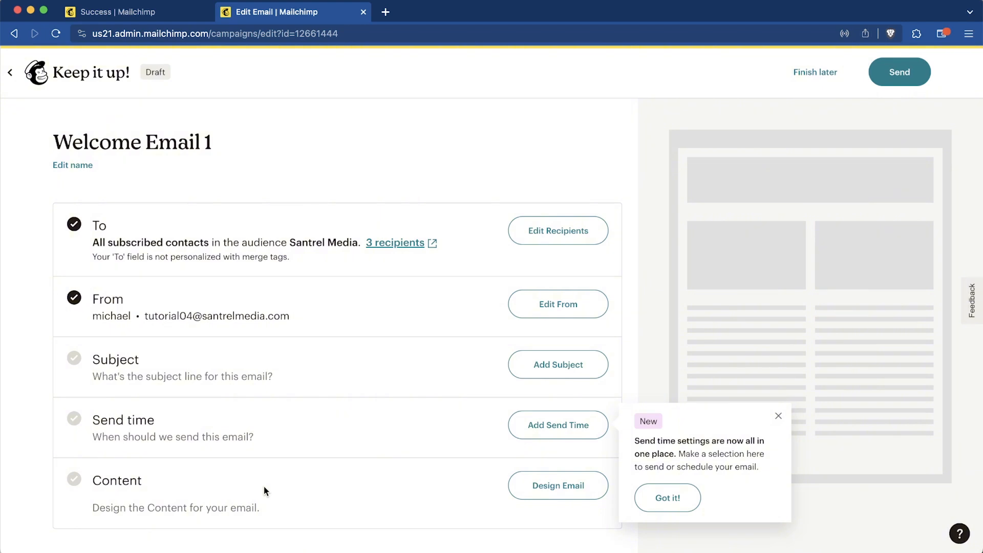
- Edit the recipients and choose New segment from the Send to list
{"action": "left_click", "coordinate": [551, 237]}
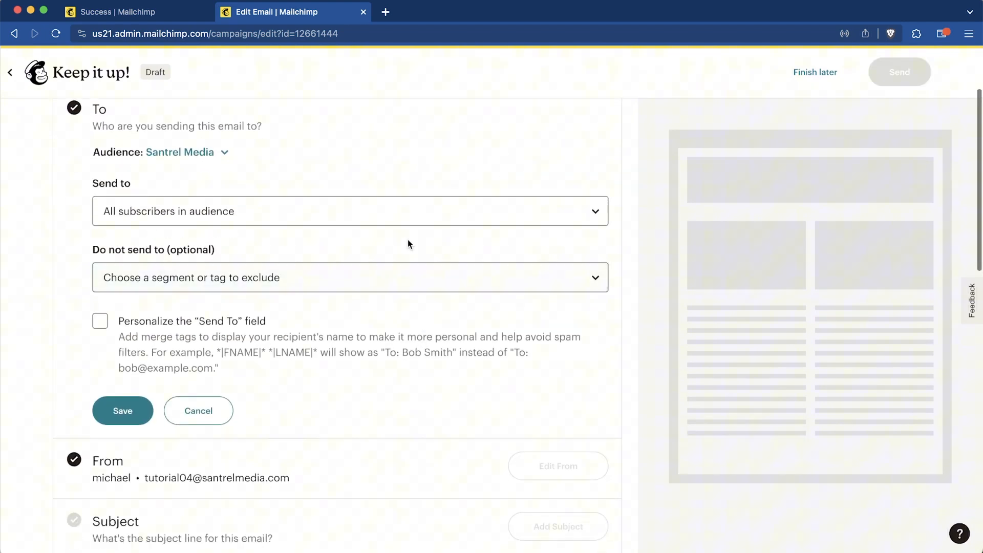
{"action": "left_click", "coordinate": [388, 219]}
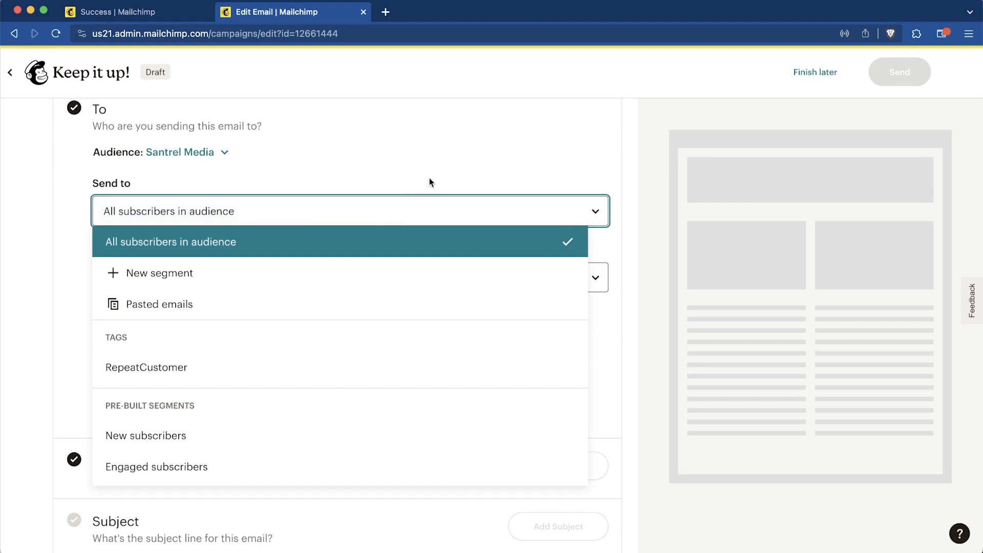
{"action": "left_click", "coordinate": [263, 275]}
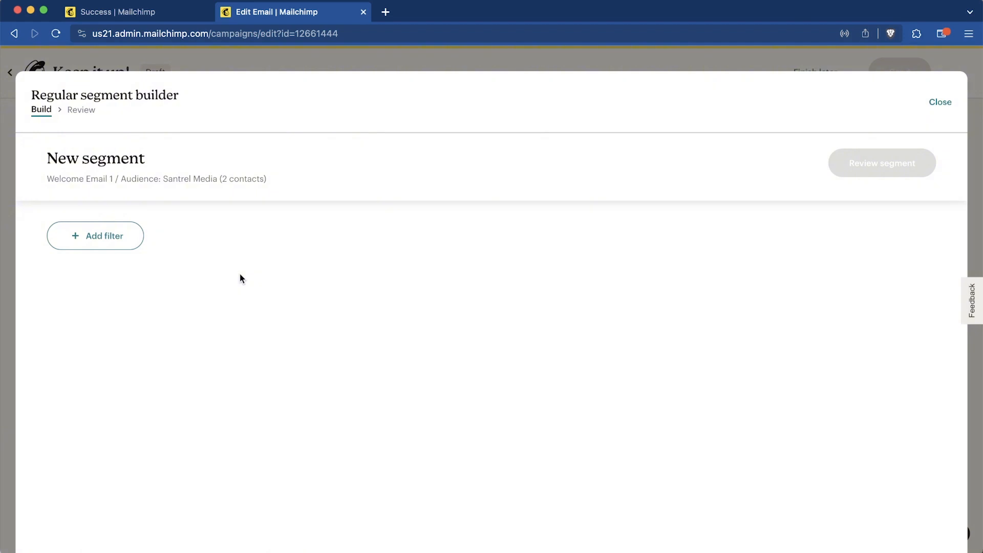
- Filter the new segment by the RepeatCustomer tag, review it and apply it (about 1 subscriber)
{"action": "left_click", "coordinate": [90, 244]}
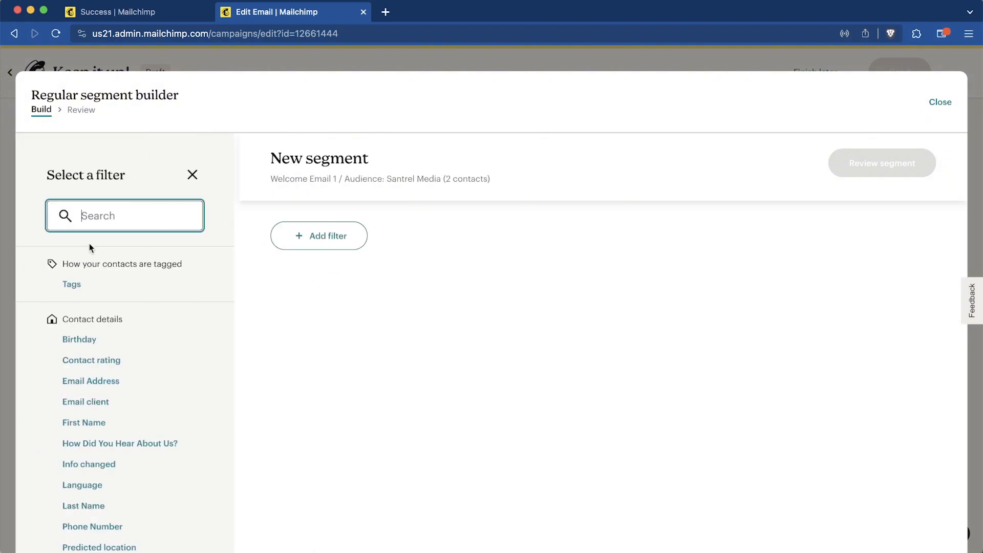
{"action": "left_click", "coordinate": [73, 284]}
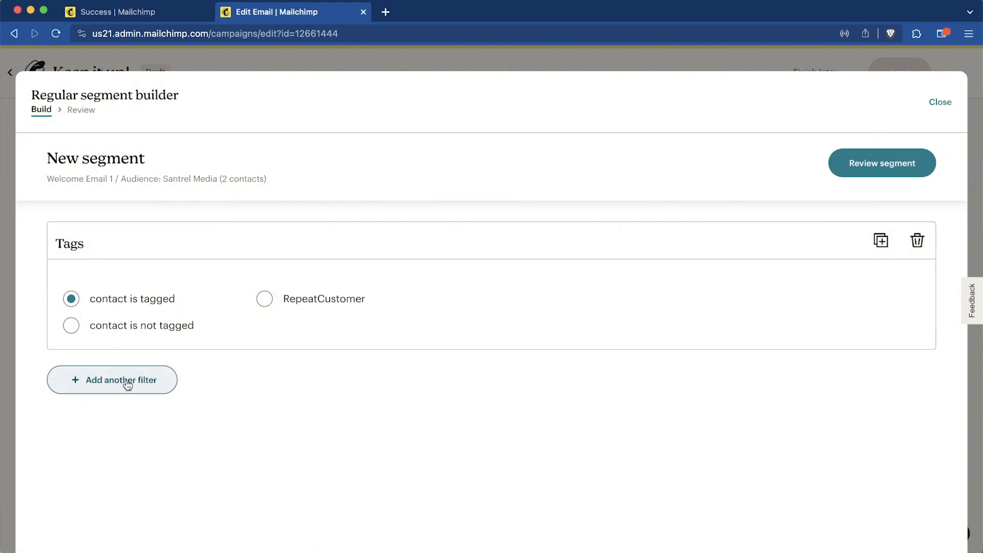
{"action": "left_click", "coordinate": [265, 299]}
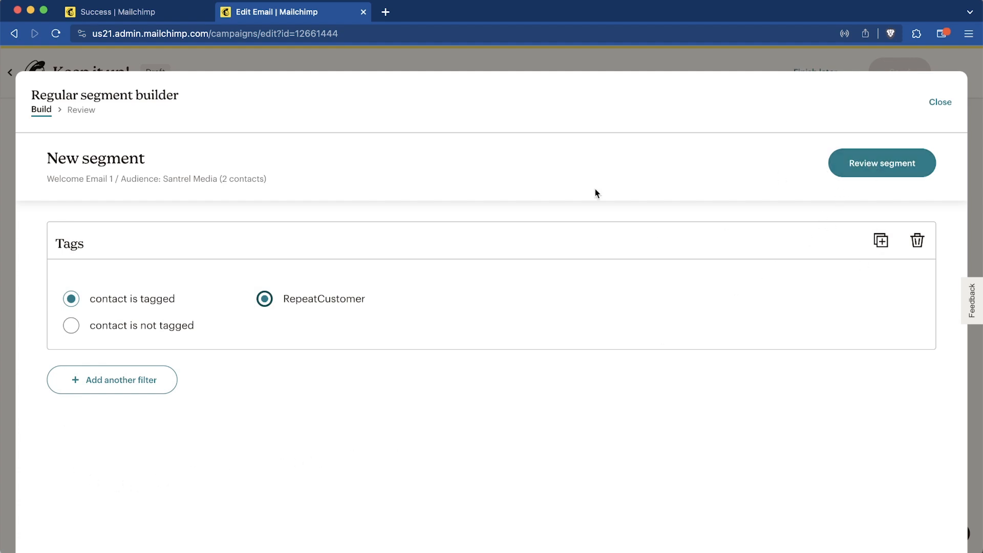
{"action": "left_click", "coordinate": [858, 170]}
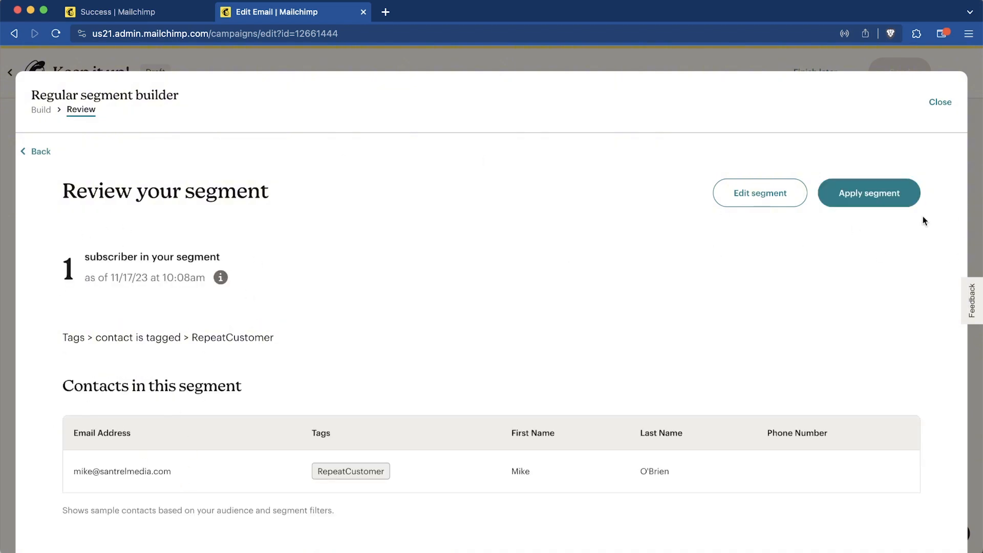
{"action": "left_click", "coordinate": [866, 194]}
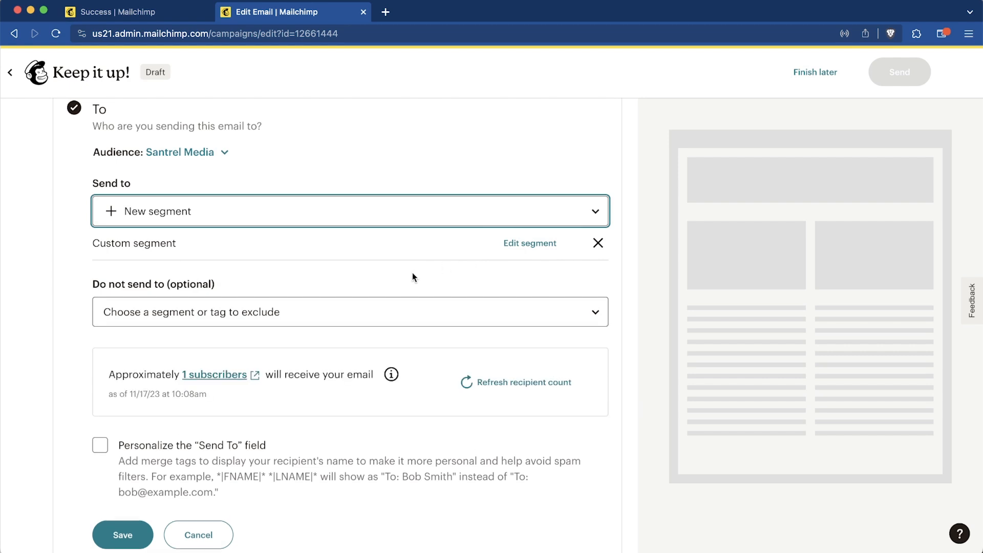
- Look over the recipient exclusion list, leaving no contacts excluded
{"action": "scroll", "coordinate": [353, 364], "scroll_direction": "down", "scroll_amount": 3}
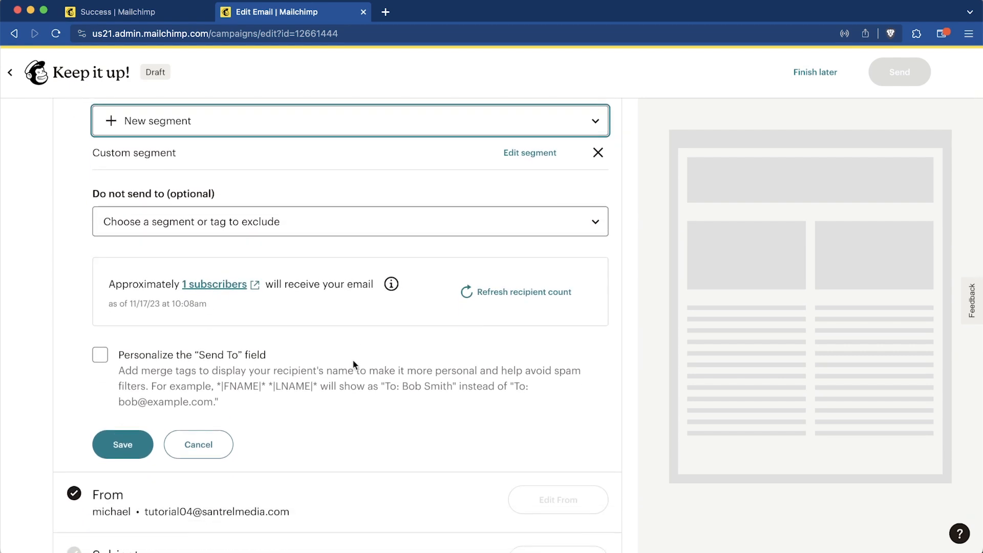
{"action": "scroll", "coordinate": [354, 364], "scroll_direction": "up", "scroll_amount": 3}
{"action": "left_click", "coordinate": [294, 310]}
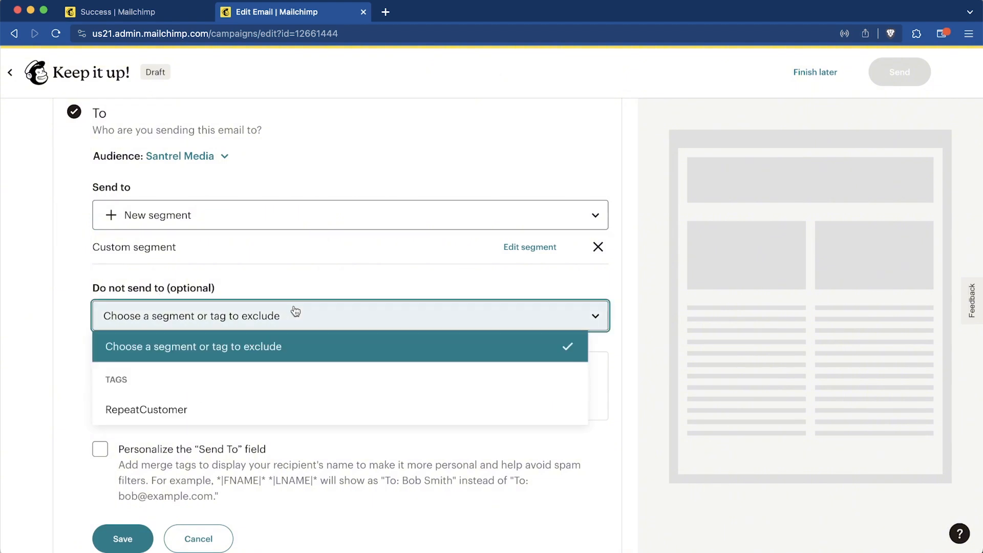
{"action": "left_click", "coordinate": [295, 305]}
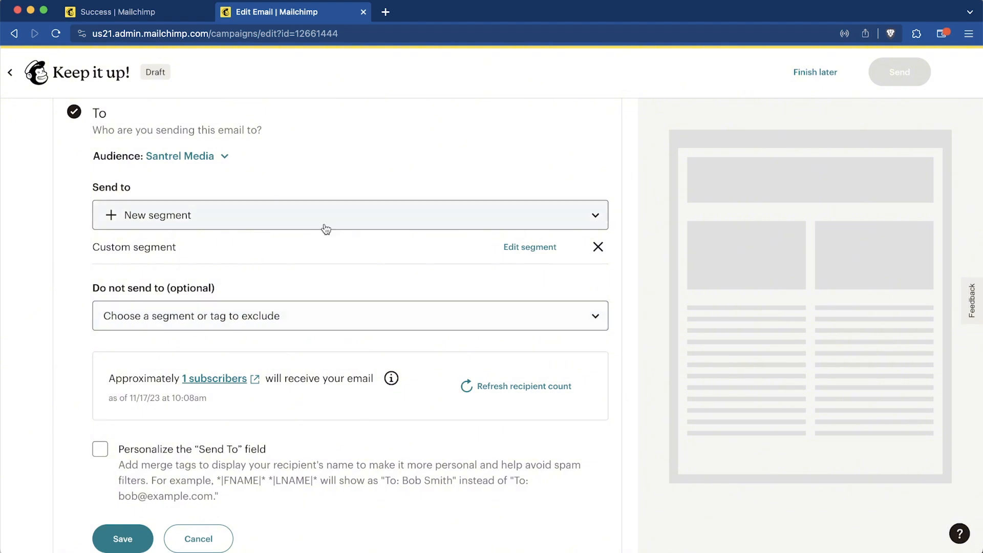
- Personalize the To field with the *|FNAME|* *|LNAME|* merge tag and save the recipients
{"action": "scroll", "coordinate": [331, 290], "scroll_direction": "down", "scroll_amount": 5}
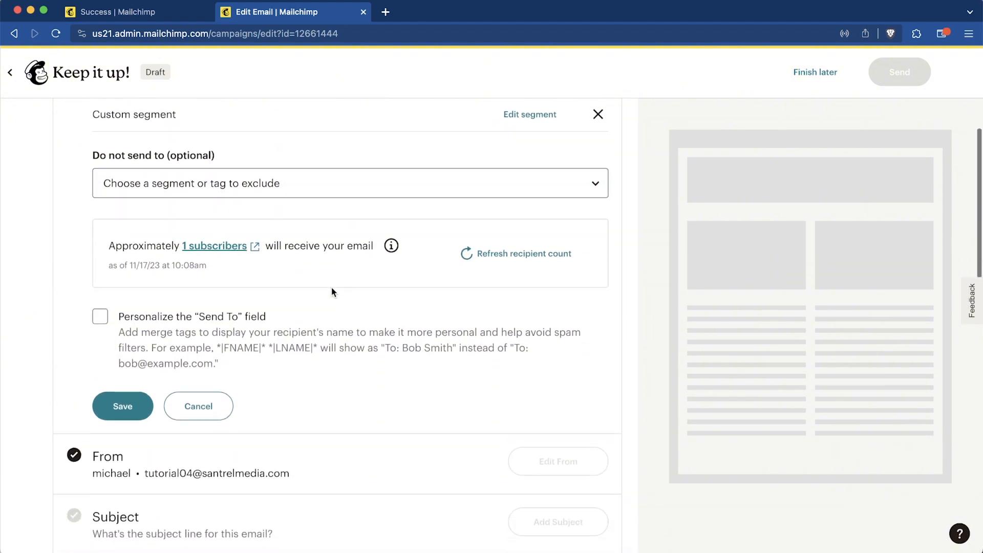
{"action": "scroll", "coordinate": [332, 291], "scroll_direction": "down", "scroll_amount": 3}
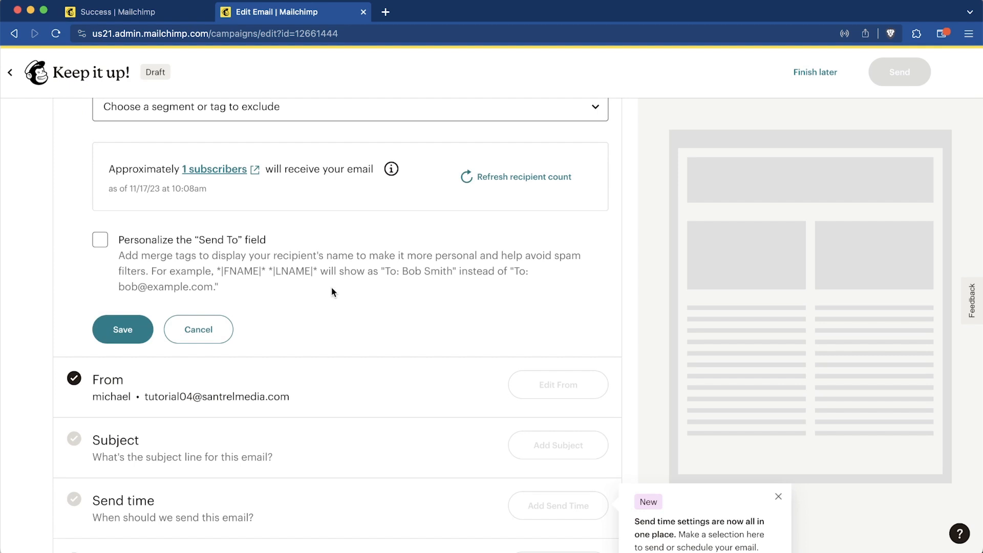
{"action": "left_click", "coordinate": [100, 240]}
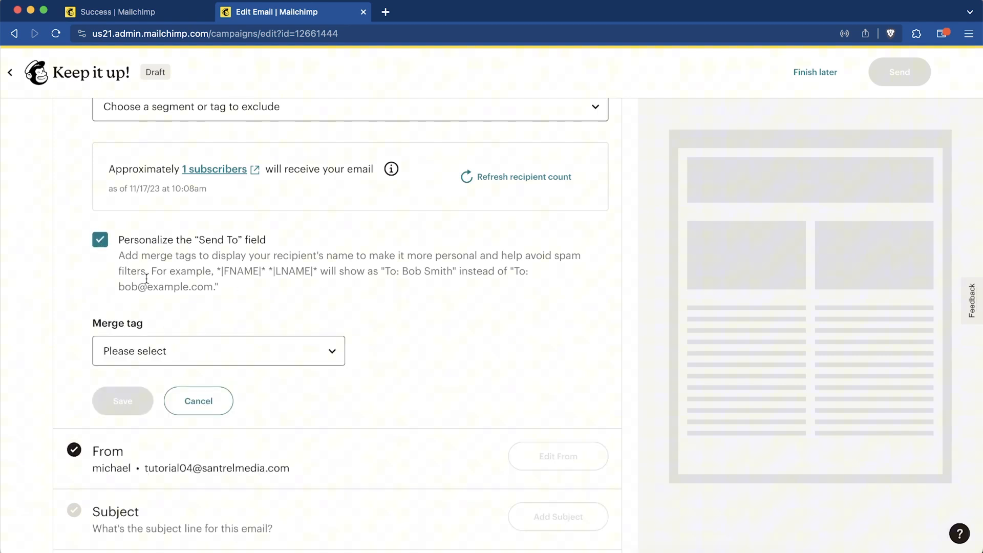
{"action": "left_click", "coordinate": [245, 363]}
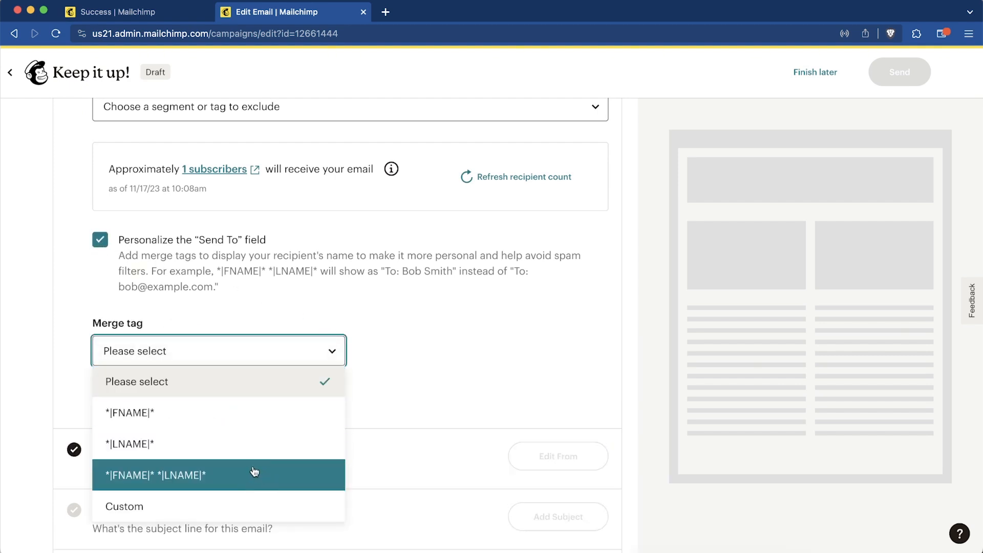
{"action": "left_click", "coordinate": [221, 474]}
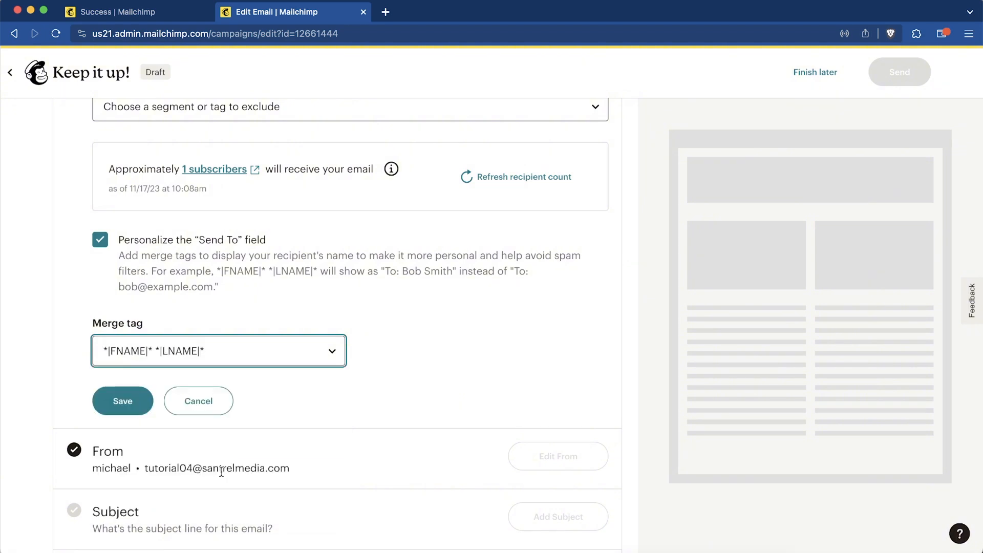
{"action": "left_click", "coordinate": [125, 401]}
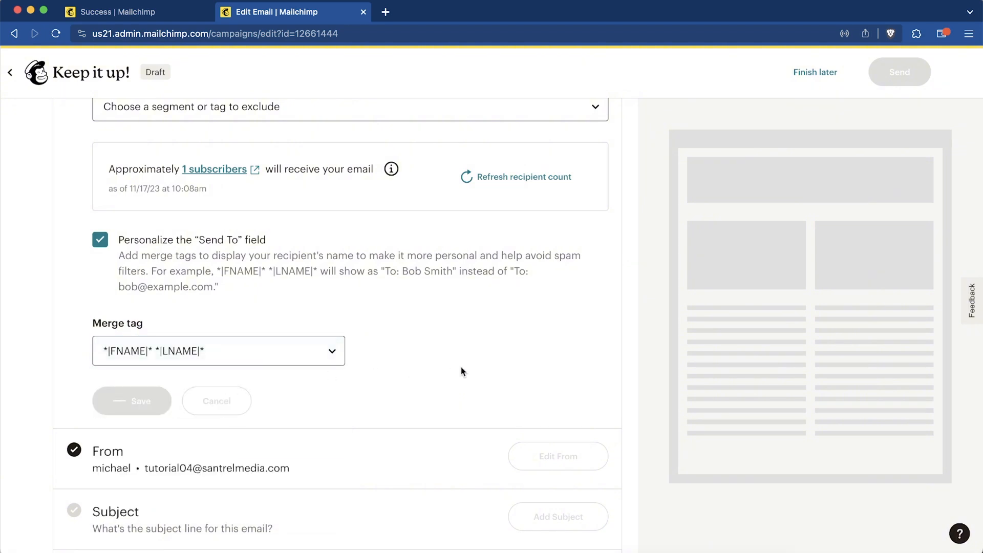
{"action": "scroll", "coordinate": [460, 366], "scroll_direction": "down", "scroll_amount": 3}
{"action": "scroll", "coordinate": [460, 367], "scroll_direction": "down", "scroll_amount": 2}
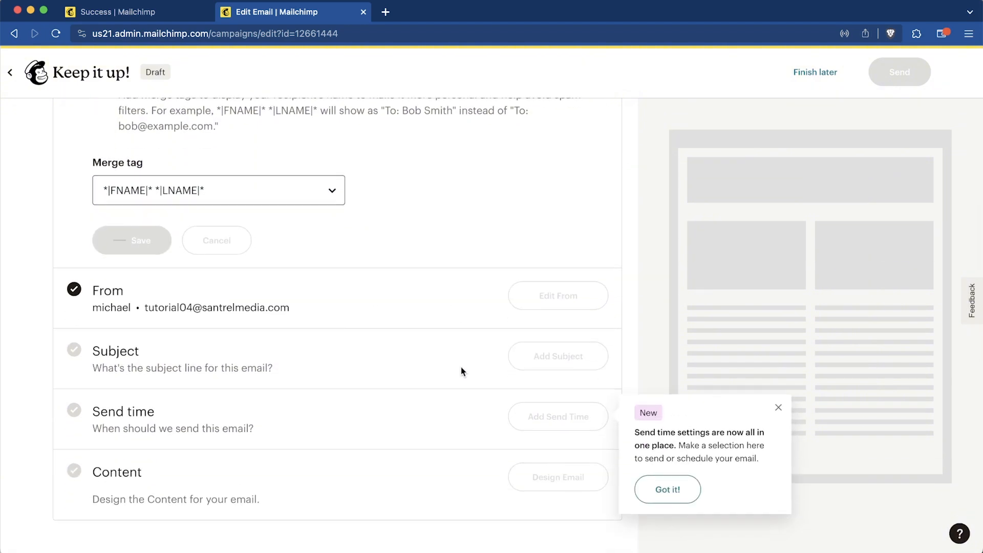
{"action": "scroll", "coordinate": [461, 366], "scroll_direction": "down", "scroll_amount": 8}
- Replace the sender email address with the new company address and save the From details
{"action": "scroll", "coordinate": [463, 358], "scroll_direction": "up", "scroll_amount": 3}
{"action": "scroll", "coordinate": [475, 346], "scroll_direction": "up", "scroll_amount": 9}
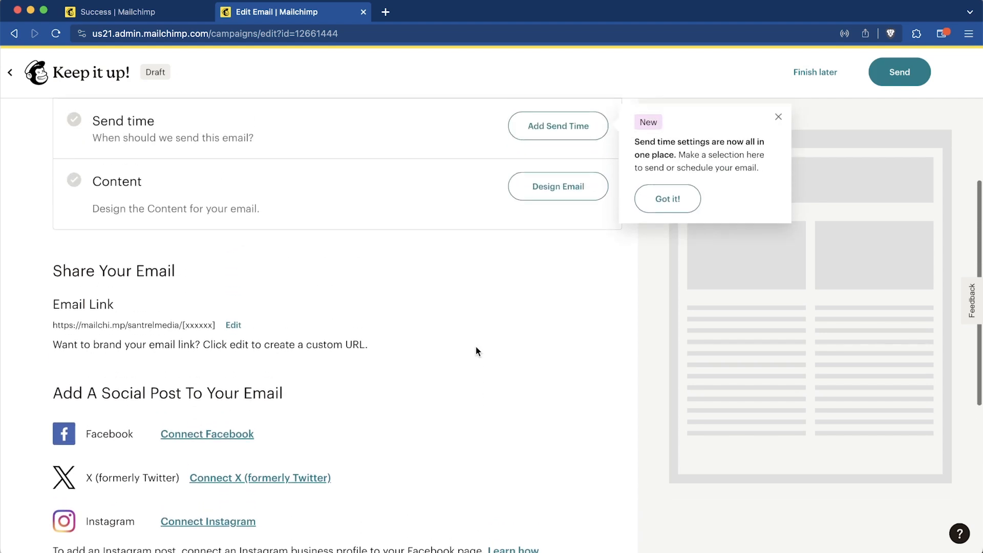
{"action": "scroll", "coordinate": [475, 346], "scroll_direction": "down", "scroll_amount": 1}
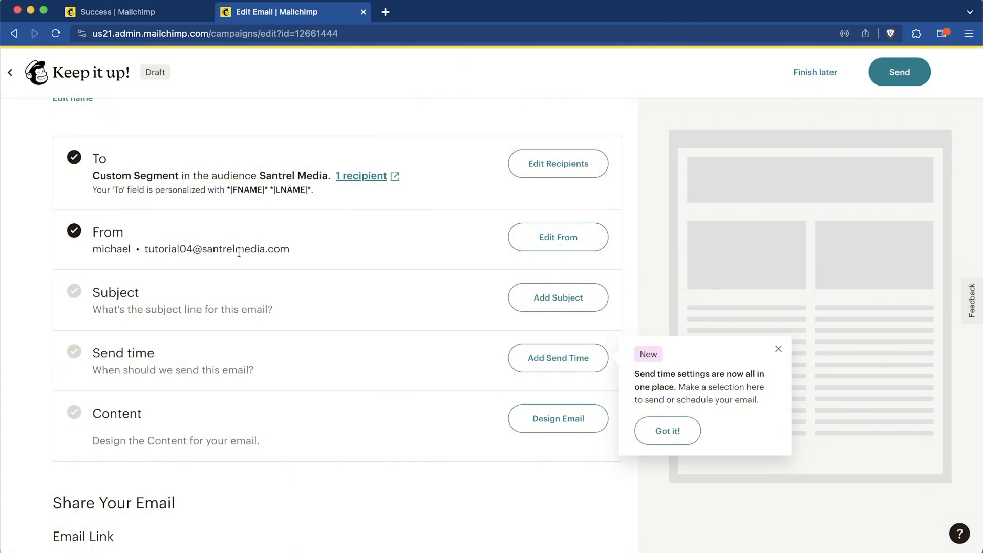
{"action": "left_click", "coordinate": [567, 237]}
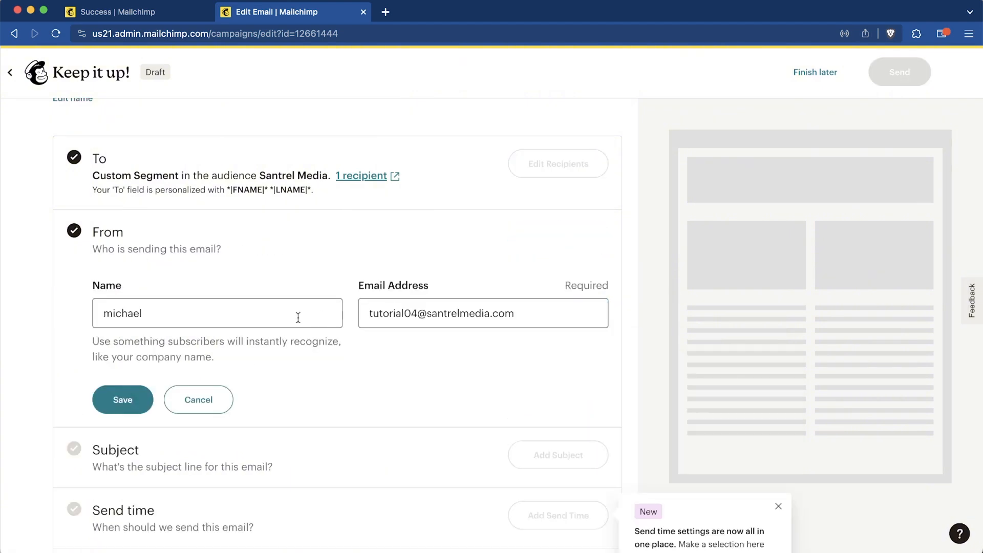
{"action": "left_click", "coordinate": [416, 321]}
{"action": "key", "text": "super+a"}
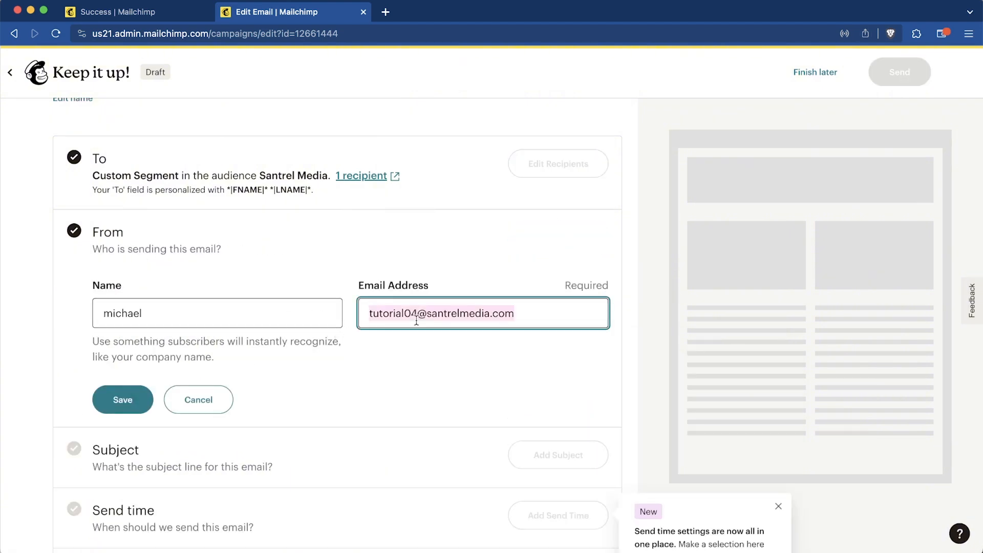
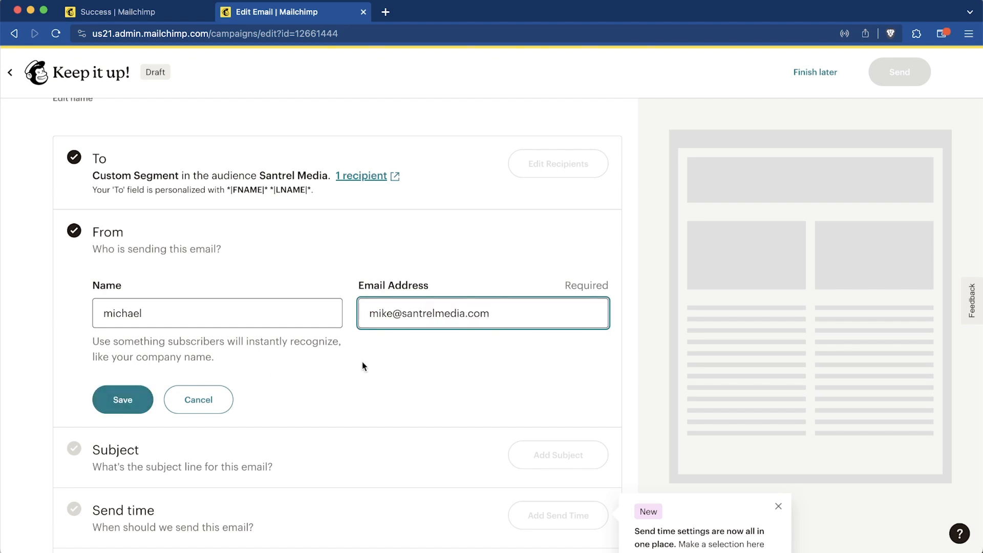
{"action": "left_click", "coordinate": [117, 401]}
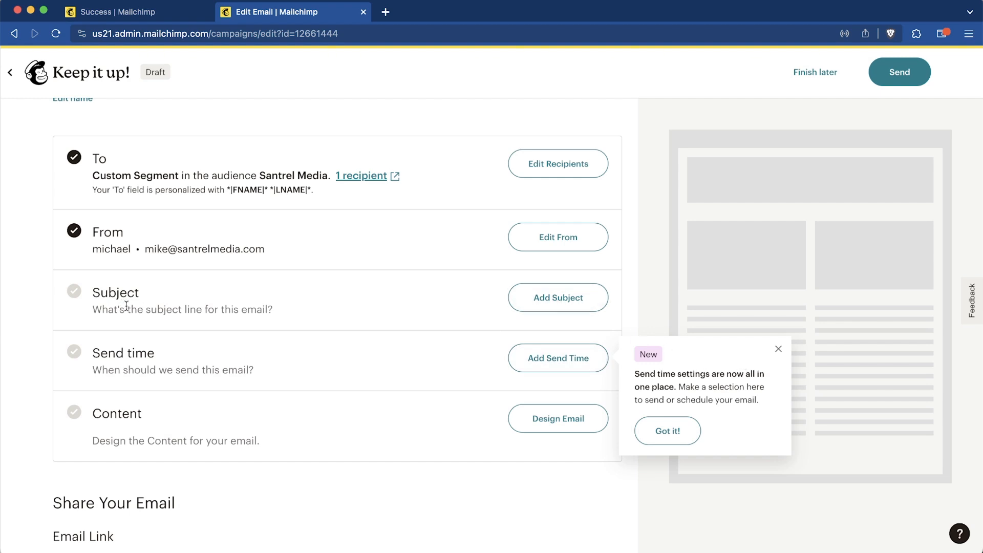
- Enter subject 'Welcome To Our List - Open For A Surprise' with the special-present preview text, and save
{"action": "left_click", "coordinate": [572, 306]}
{"action": "scroll", "coordinate": [217, 361], "scroll_direction": "down", "scroll_amount": 3}
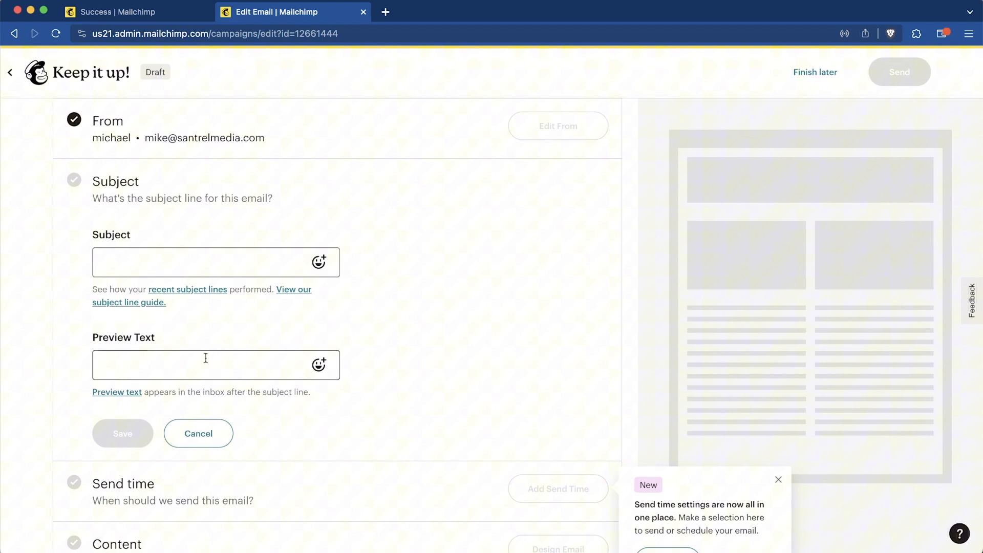
{"action": "left_click", "coordinate": [113, 264]}
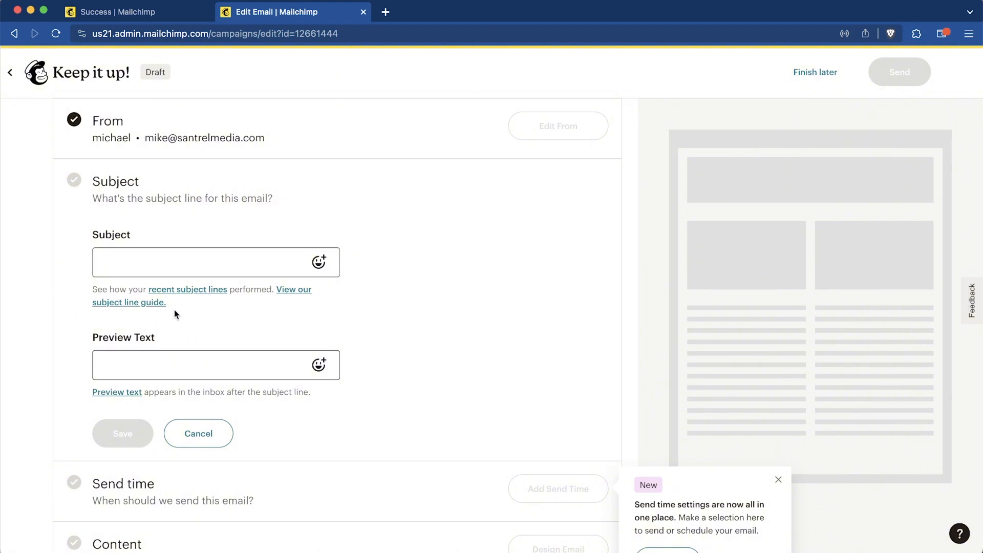
{"action": "left_click", "coordinate": [243, 258]}
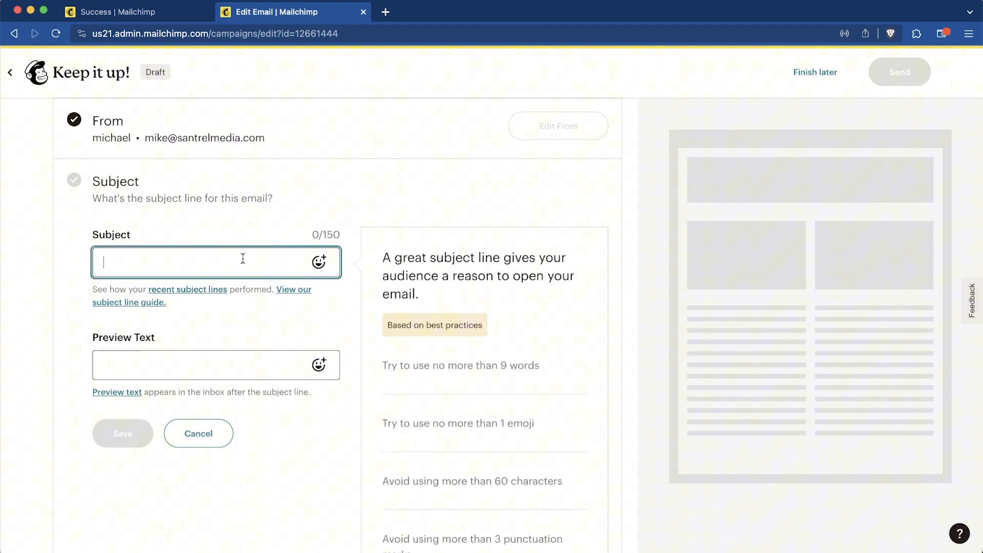
{"action": "left_click", "coordinate": [233, 356]}
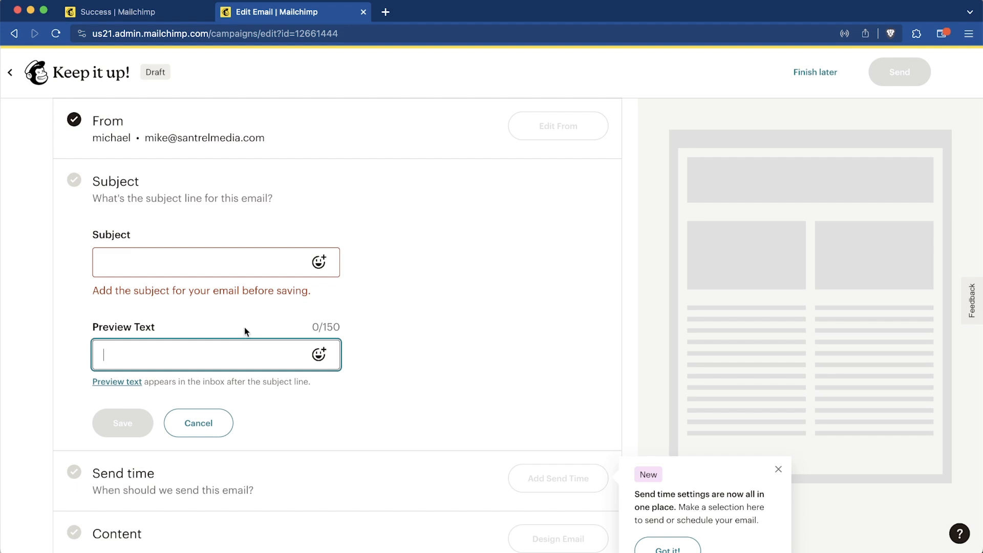
{"action": "left_click", "coordinate": [210, 259]}
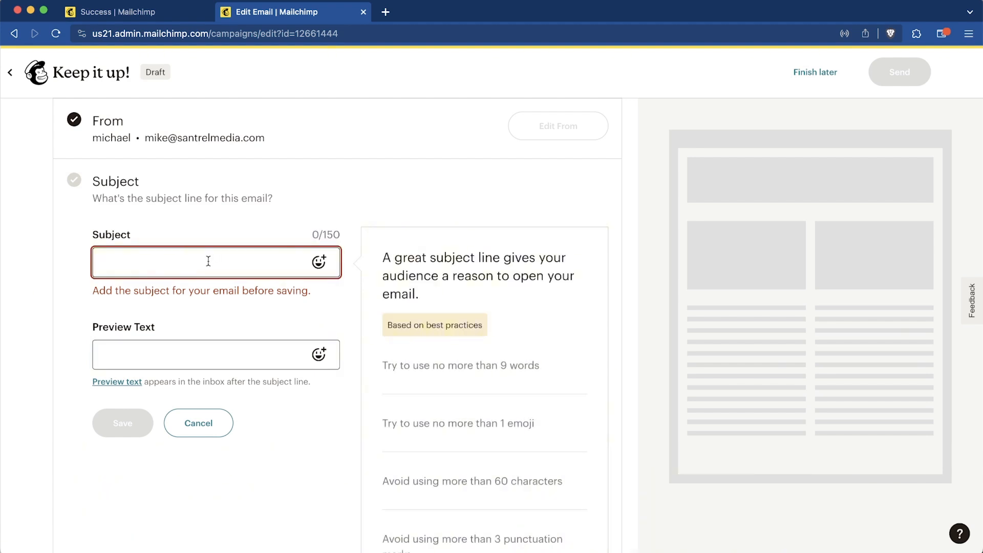
{"action": "type", "text": "Welcome To Our List -"}
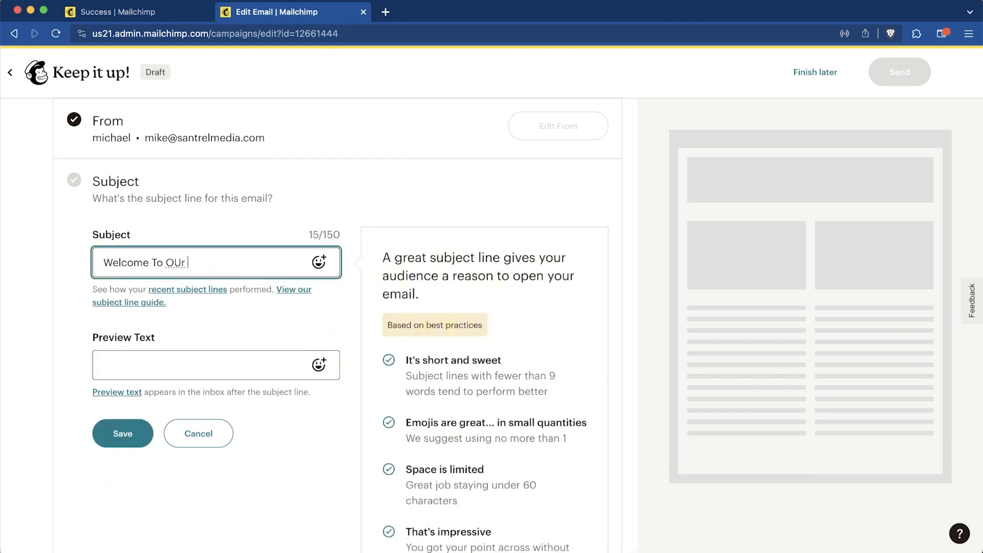
{"action": "type", "text": " Open For A "}
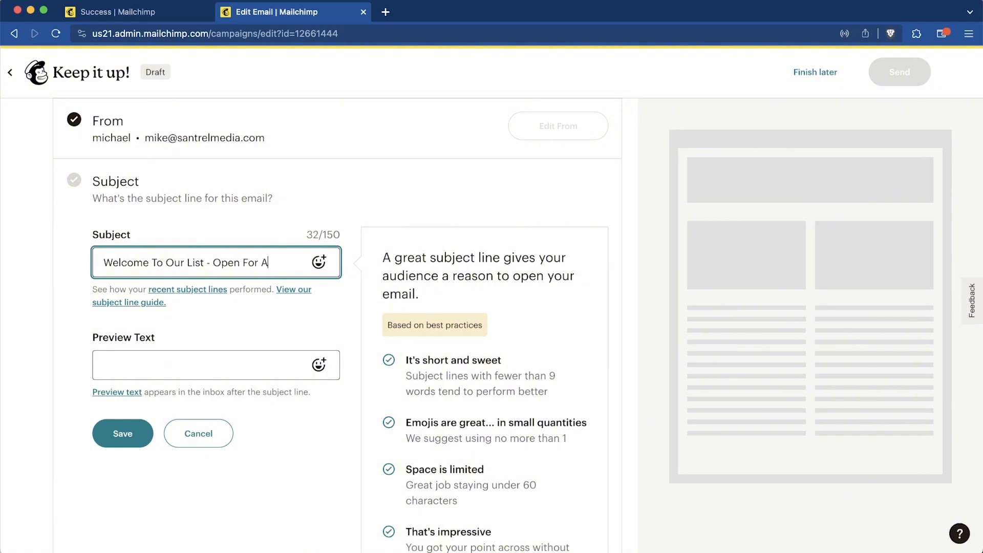
{"action": "type", "text": "Surprise"}
{"action": "key", "text": "Tab"}
{"action": "type", "text": "We have"}
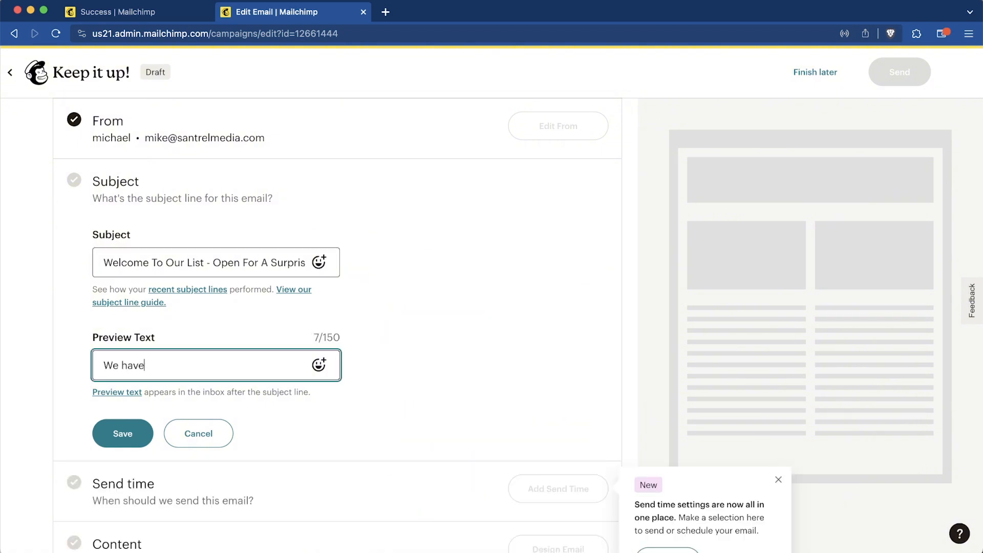
{"action": "type", "text": " a special present for you as a new member! Open to learn more about the special surprise"}
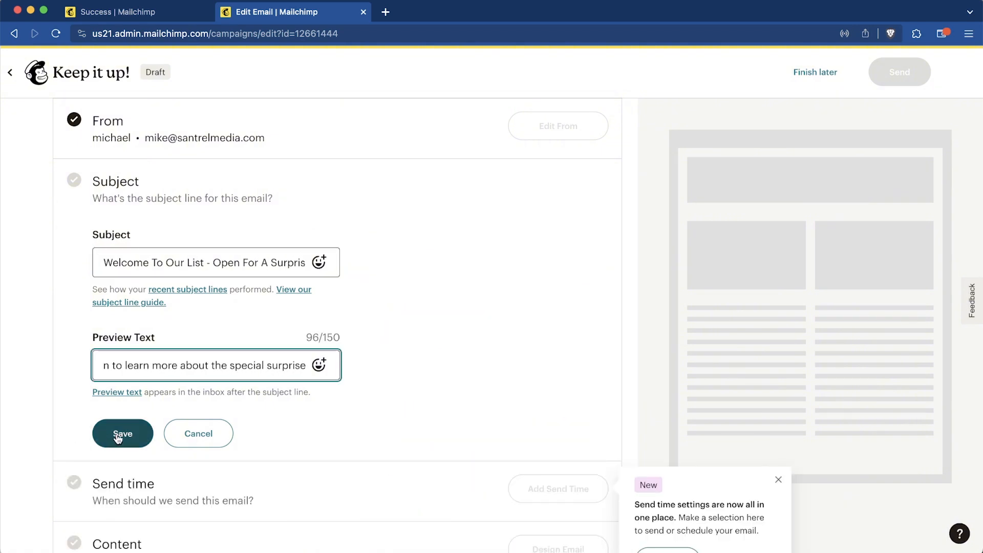
{"action": "left_click", "coordinate": [123, 435]}
{"action": "scroll", "coordinate": [506, 387], "scroll_direction": "down", "scroll_amount": 1}
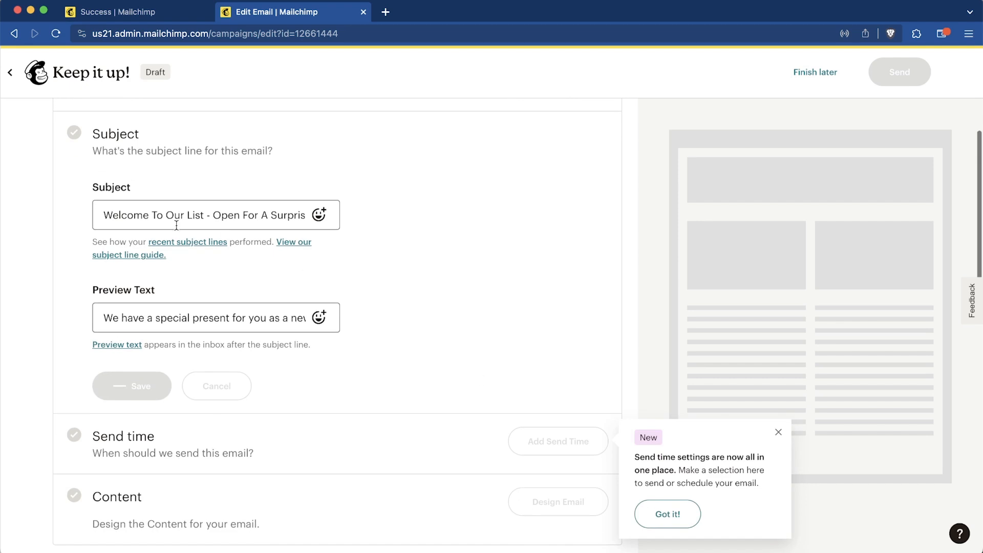
{"action": "scroll", "coordinate": [334, 216], "scroll_direction": "up", "scroll_amount": 1}
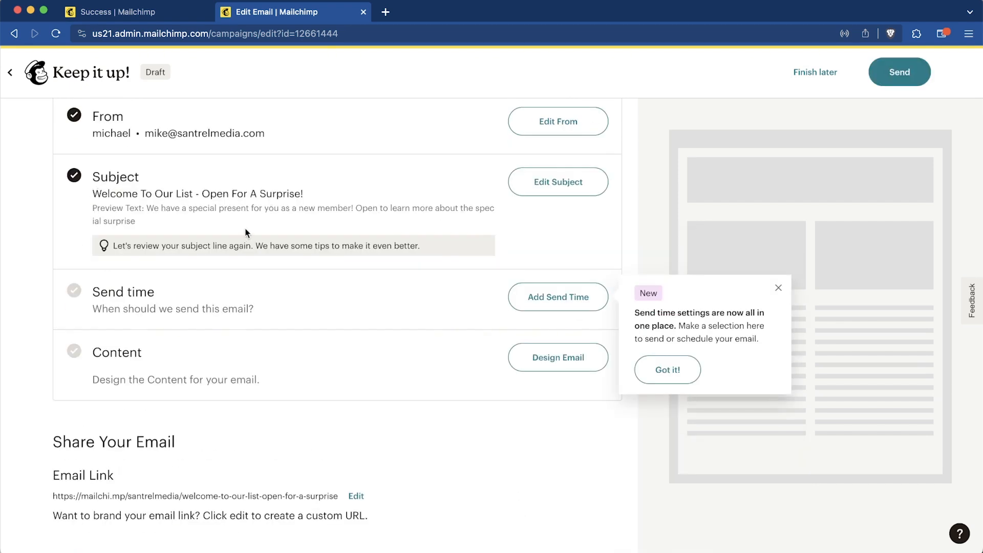
{"action": "scroll", "coordinate": [321, 359], "scroll_direction": "up", "scroll_amount": 1}
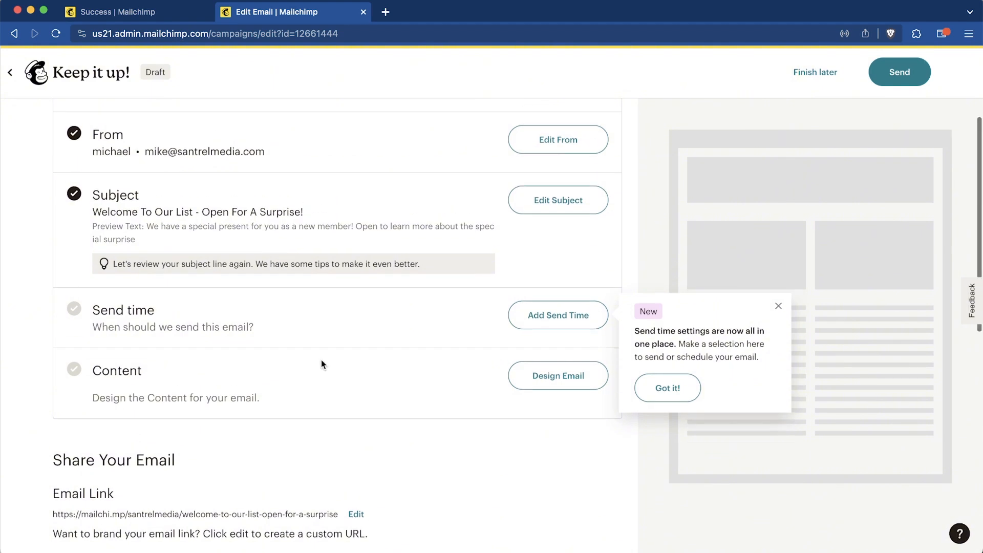
- Choose Send now as the campaign's send time and save it
{"action": "left_click", "coordinate": [563, 350]}
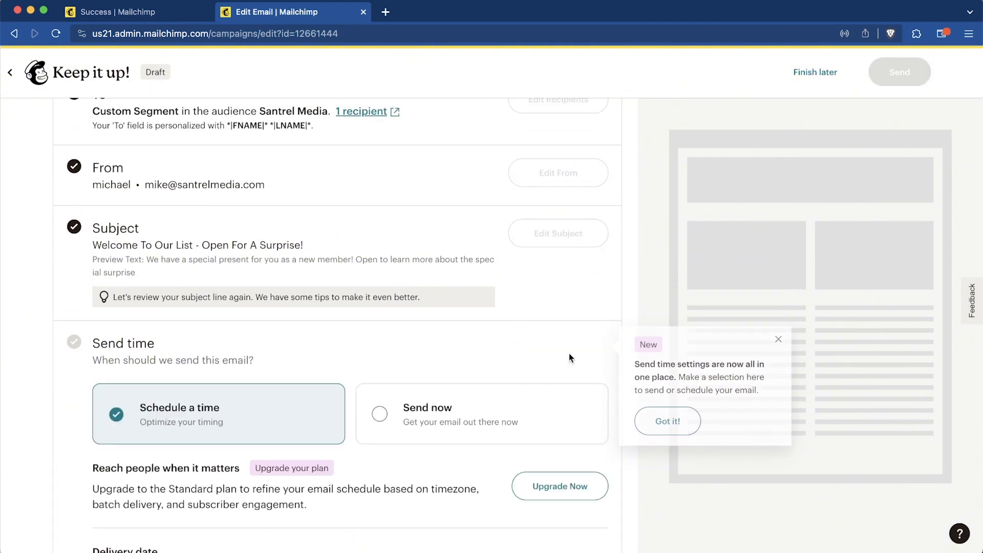
{"action": "scroll", "coordinate": [328, 385], "scroll_direction": "down", "scroll_amount": 2}
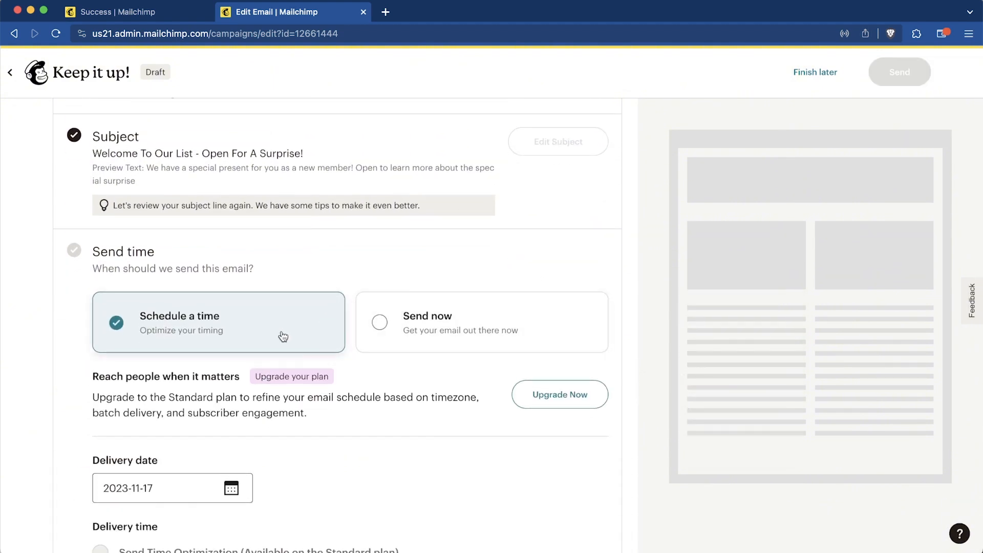
{"action": "scroll", "coordinate": [400, 432], "scroll_direction": "down", "scroll_amount": 2}
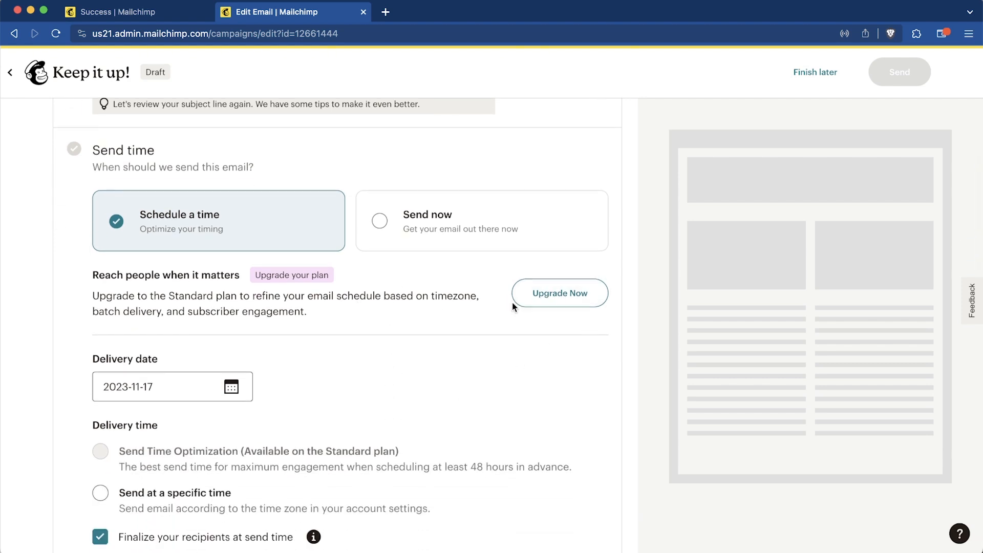
{"action": "left_click", "coordinate": [377, 235]}
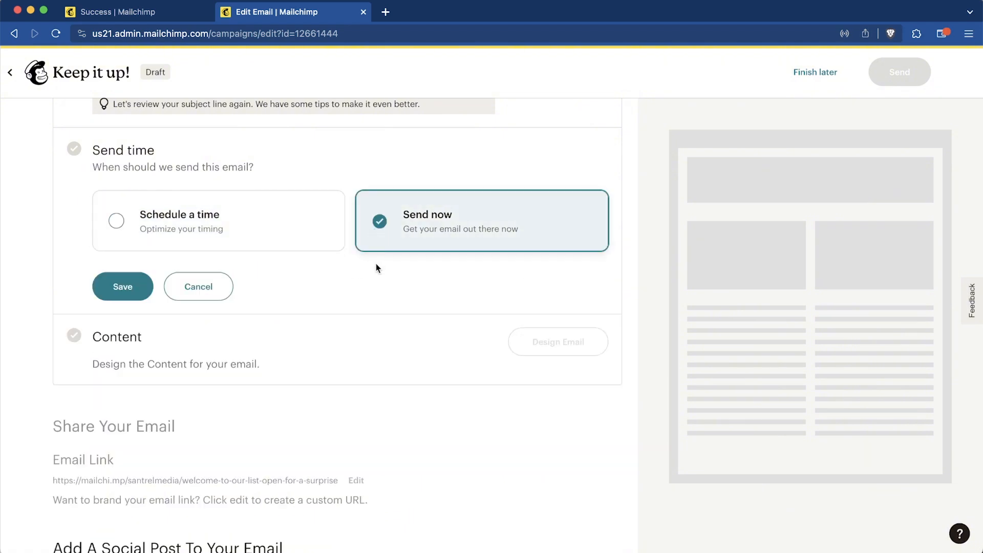
{"action": "left_click", "coordinate": [112, 290]}
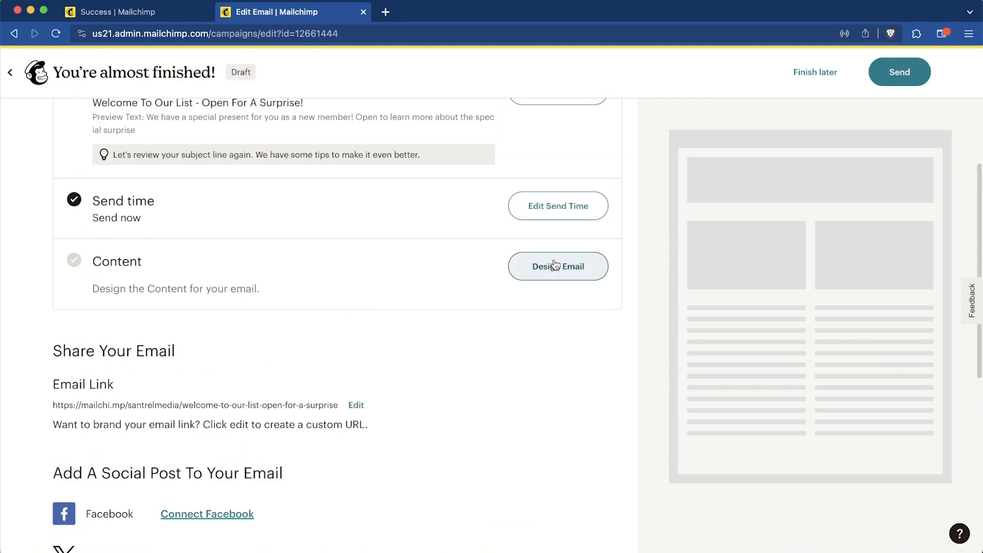
- Apply the Black Friday template 'End of sale 1' to the email design
{"action": "left_click", "coordinate": [560, 268]}
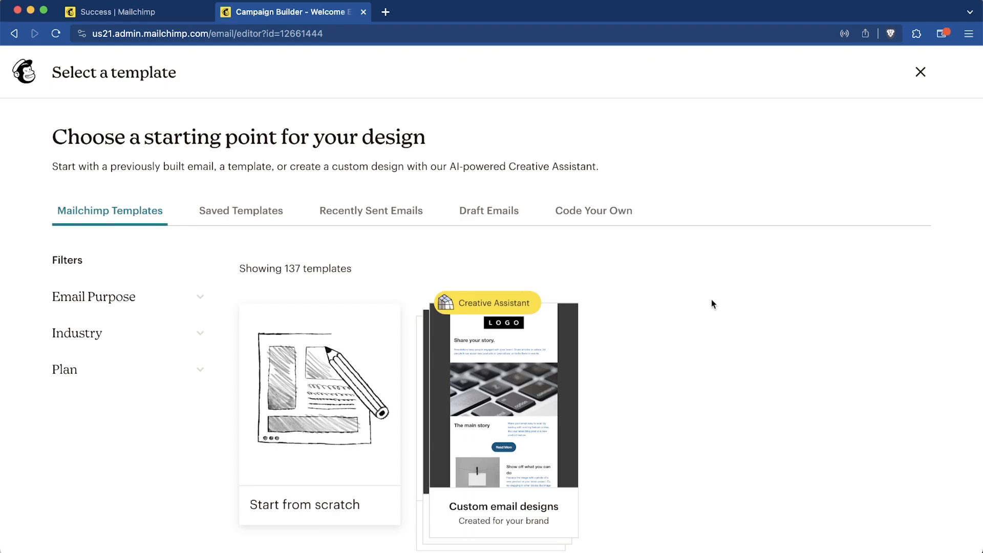
{"action": "scroll", "coordinate": [711, 300], "scroll_direction": "down", "scroll_amount": 8}
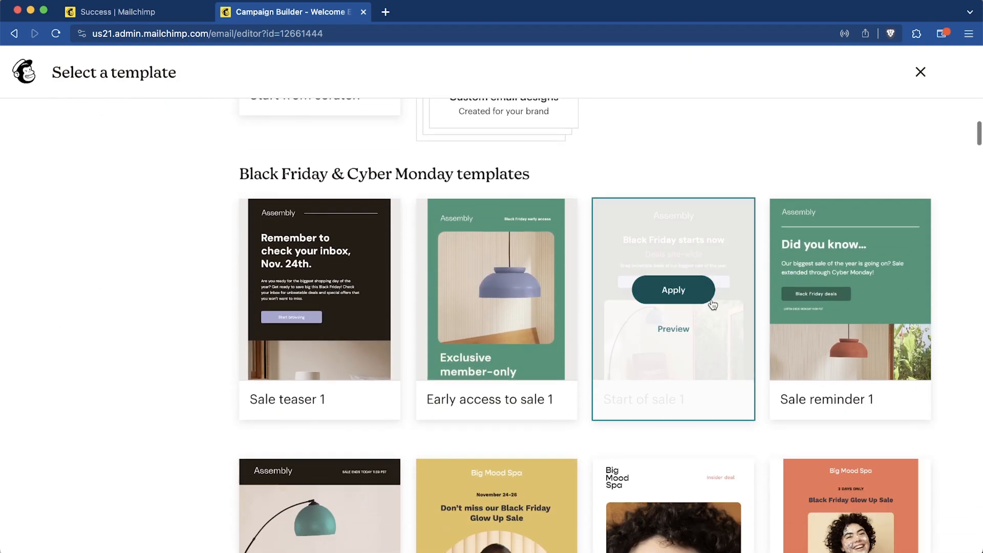
{"action": "scroll", "coordinate": [712, 304], "scroll_direction": "down", "scroll_amount": 8}
{"action": "scroll", "coordinate": [711, 304], "scroll_direction": "up", "scroll_amount": 2}
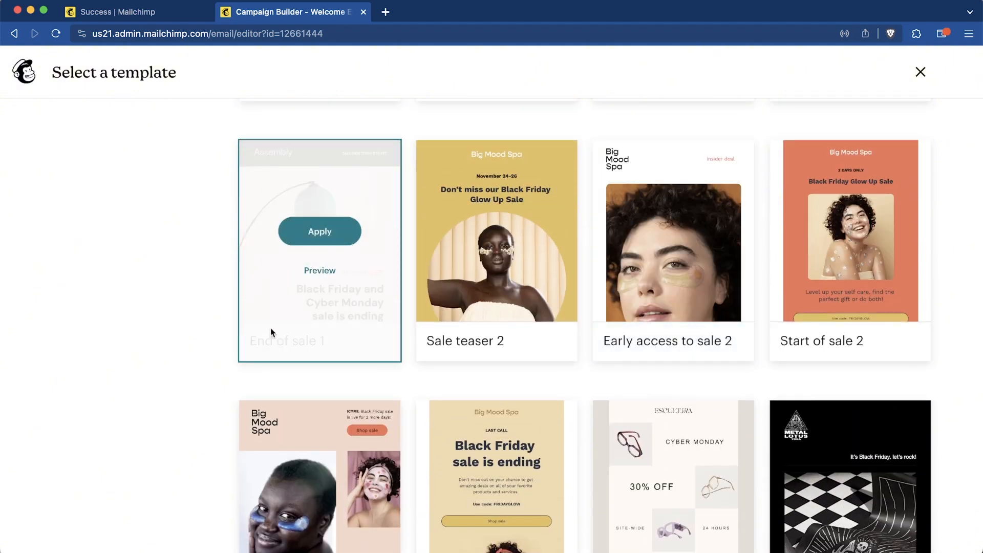
{"action": "left_click", "coordinate": [313, 231]}
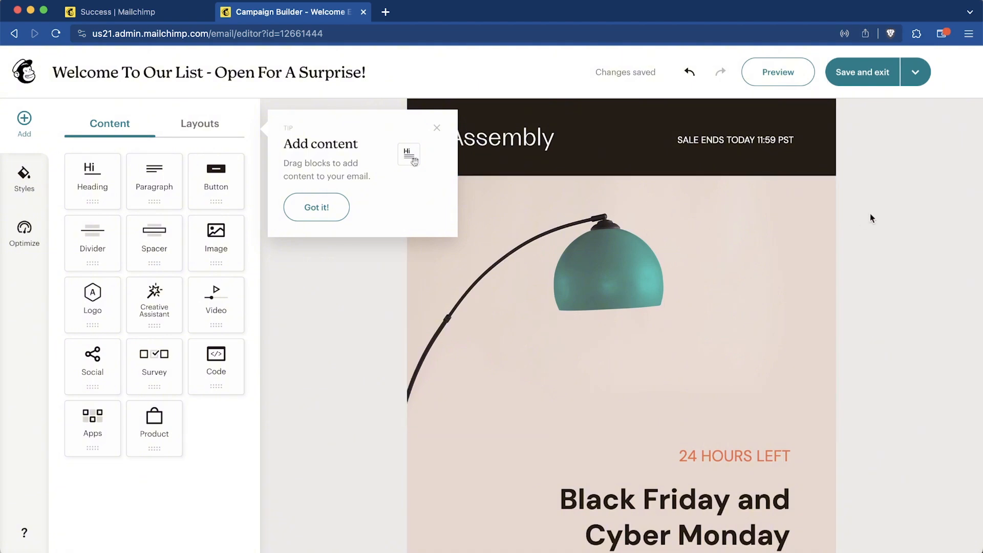
{"action": "left_click", "coordinate": [437, 129]}
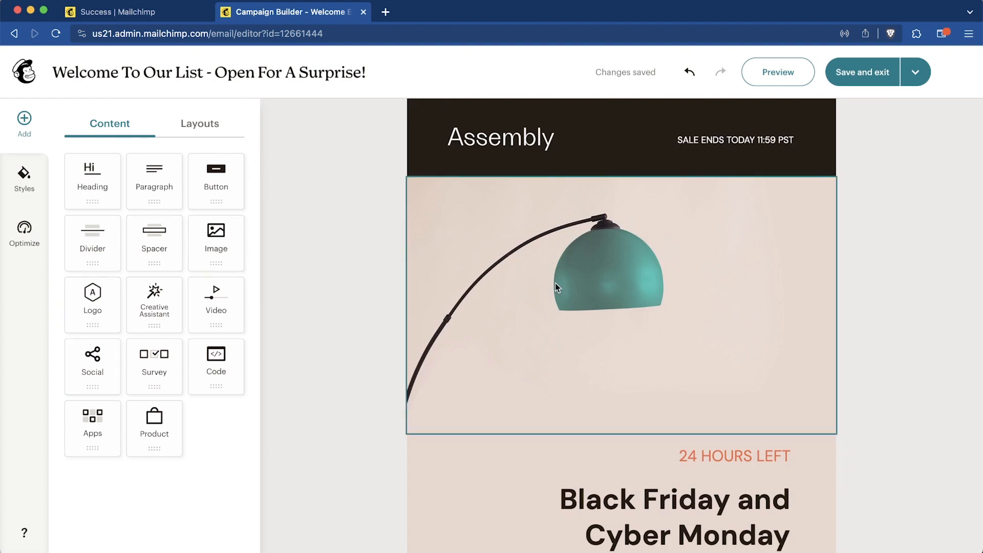
{"action": "left_click", "coordinate": [575, 276]}
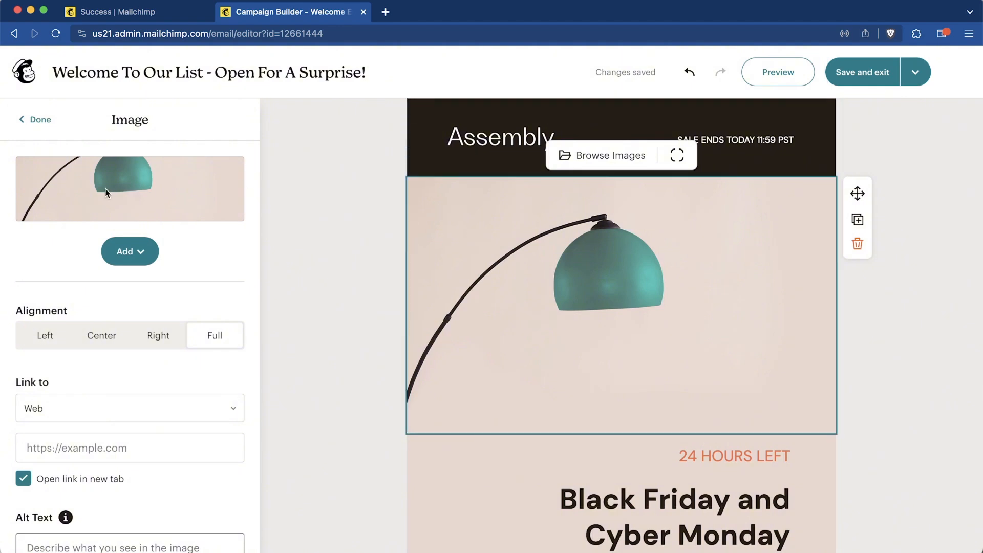
{"action": "left_click", "coordinate": [611, 156]}
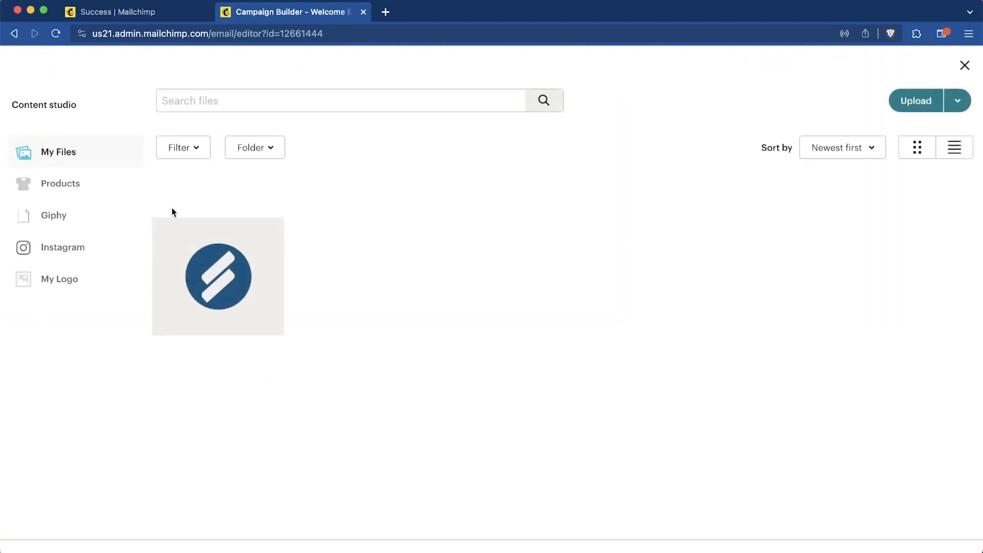
{"action": "left_click", "coordinate": [965, 65]}
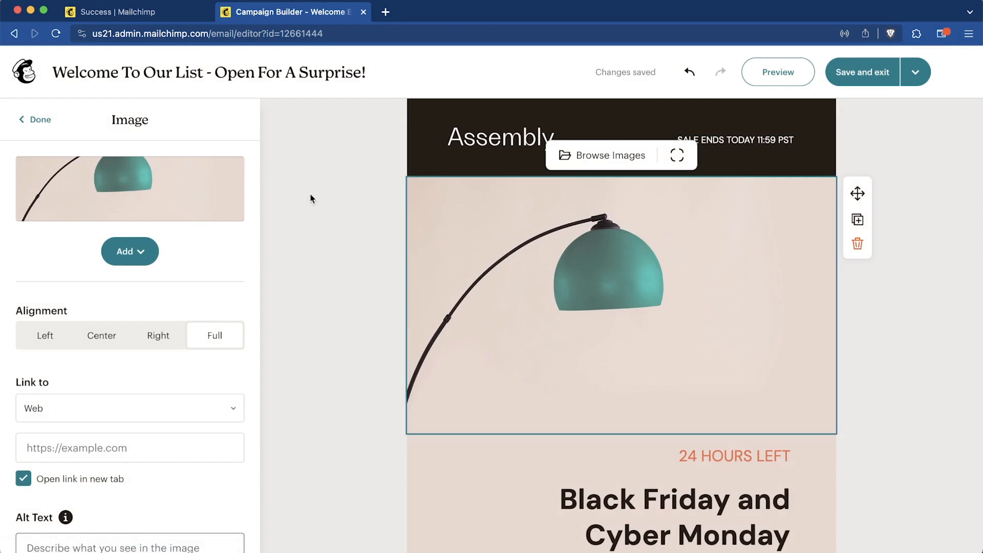
{"action": "scroll", "coordinate": [342, 433], "scroll_direction": "down", "scroll_amount": 4}
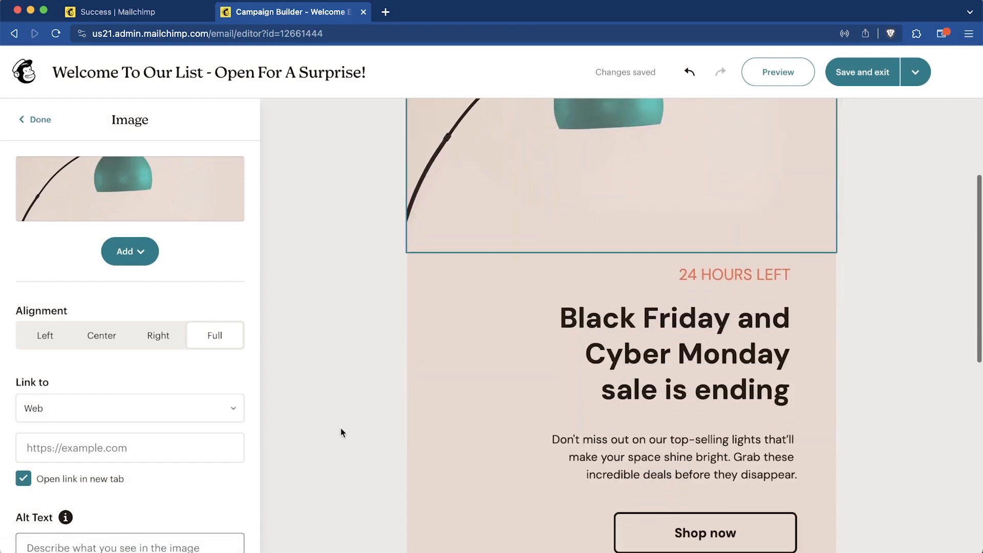
- Give the 24 HOURS LEFT text block a bright red background
{"action": "left_click", "coordinate": [626, 270]}
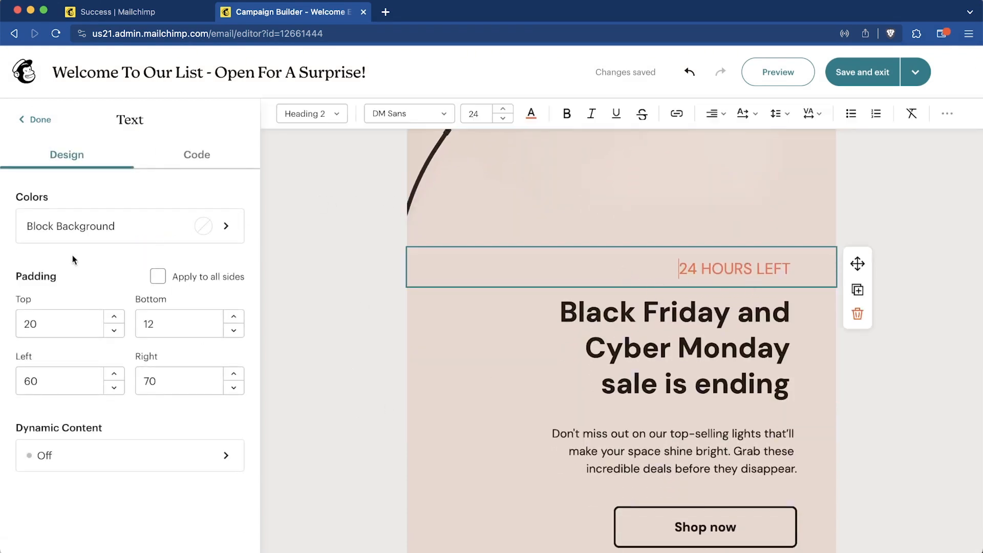
{"action": "left_click", "coordinate": [127, 232]}
{"action": "left_click", "coordinate": [107, 251]}
{"action": "left_click_drag", "start_coordinate": [107, 250], "coordinate": [231, 219]}
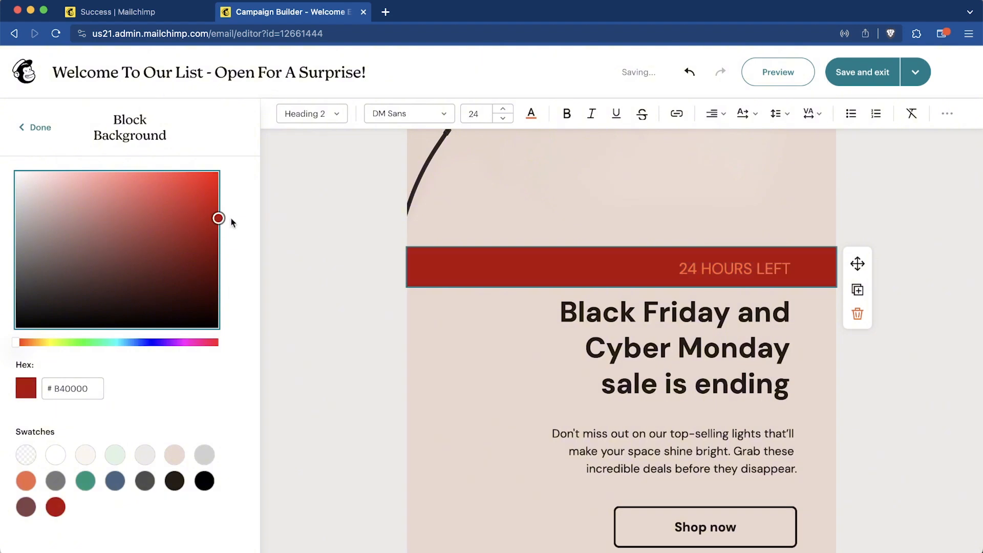
{"action": "left_click", "coordinate": [24, 137]}
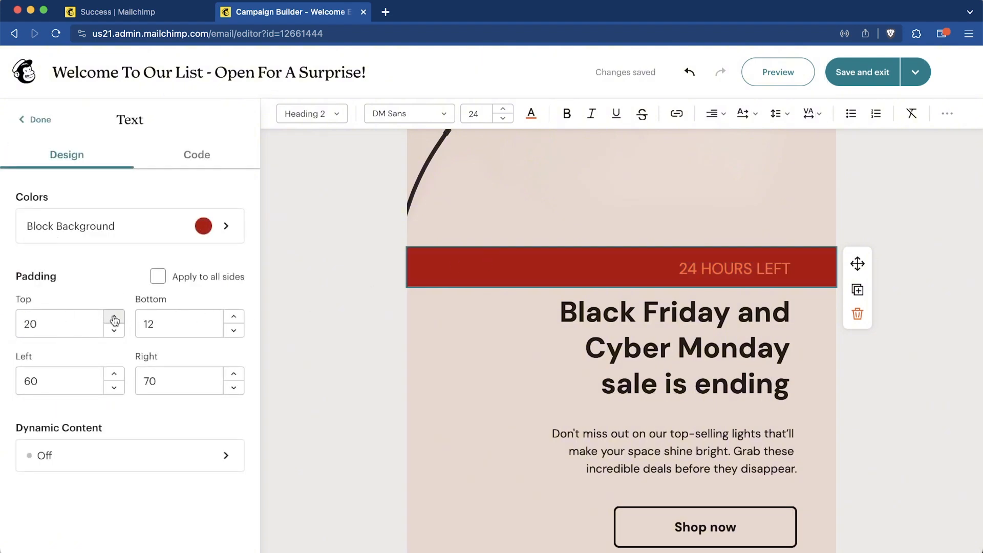
- Set the block's top padding to 211, then leave Dynamic Content back to the blocks
{"action": "left_click", "coordinate": [114, 317]}
{"action": "left_click", "coordinate": [67, 318]}
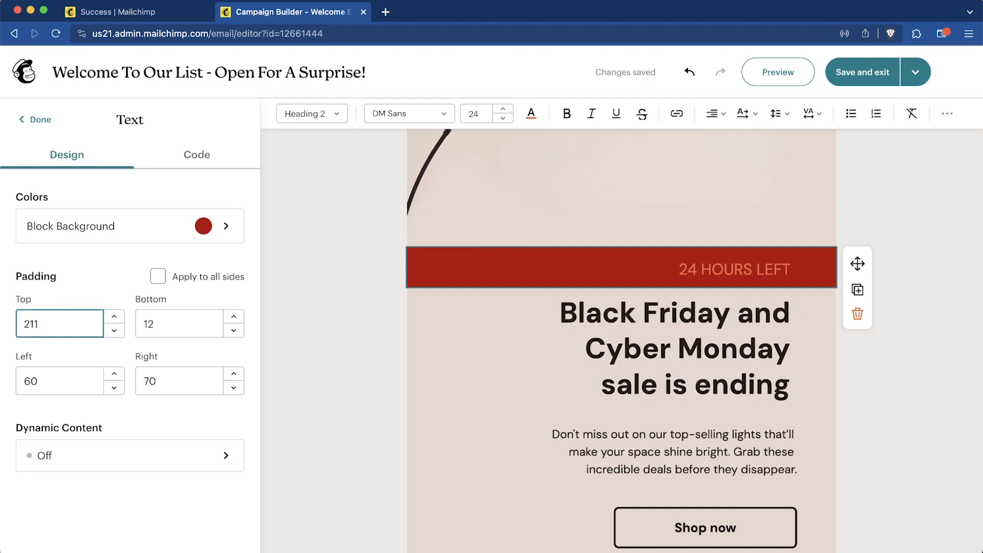
{"action": "left_click", "coordinate": [175, 322]}
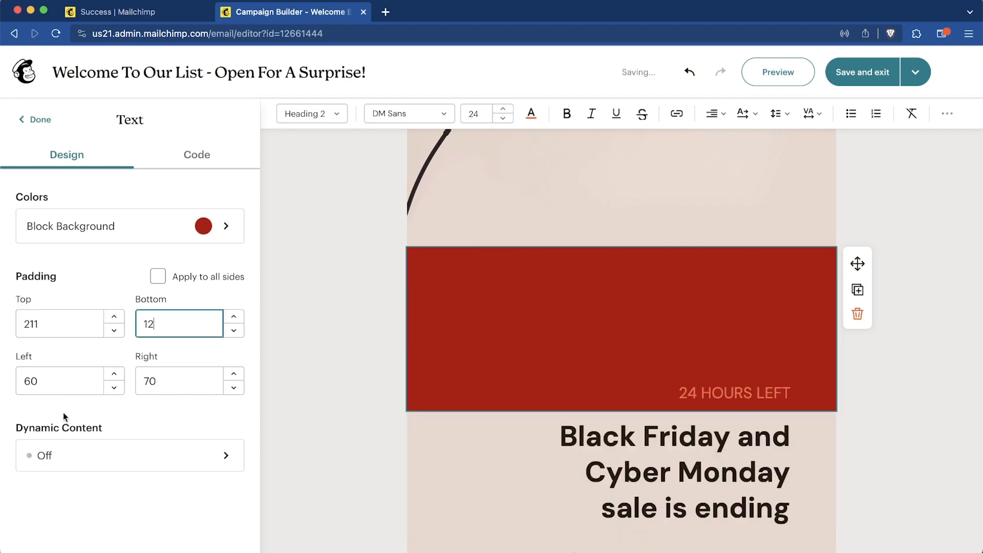
{"action": "scroll", "coordinate": [560, 336], "scroll_direction": "up", "scroll_amount": 3}
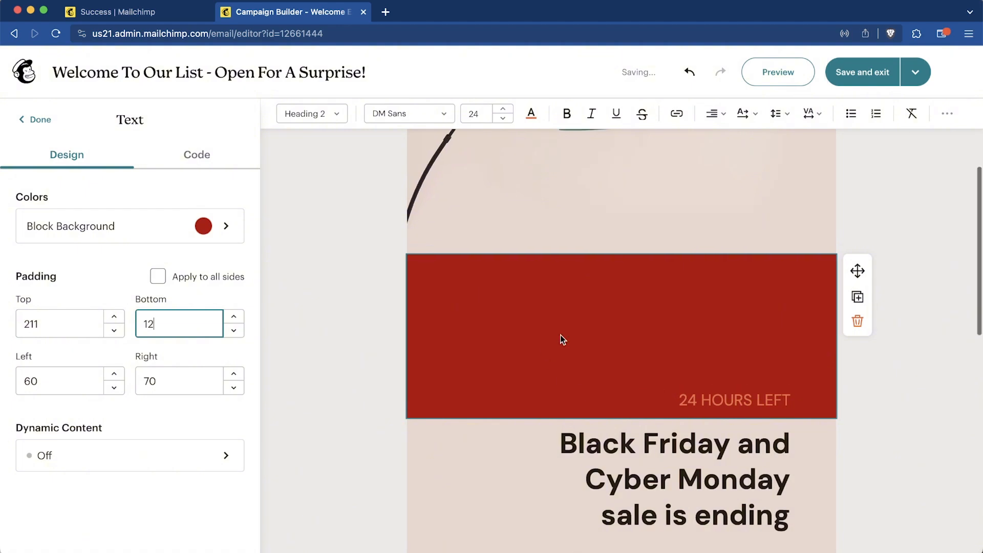
{"action": "scroll", "coordinate": [560, 335], "scroll_direction": "down", "scroll_amount": 9}
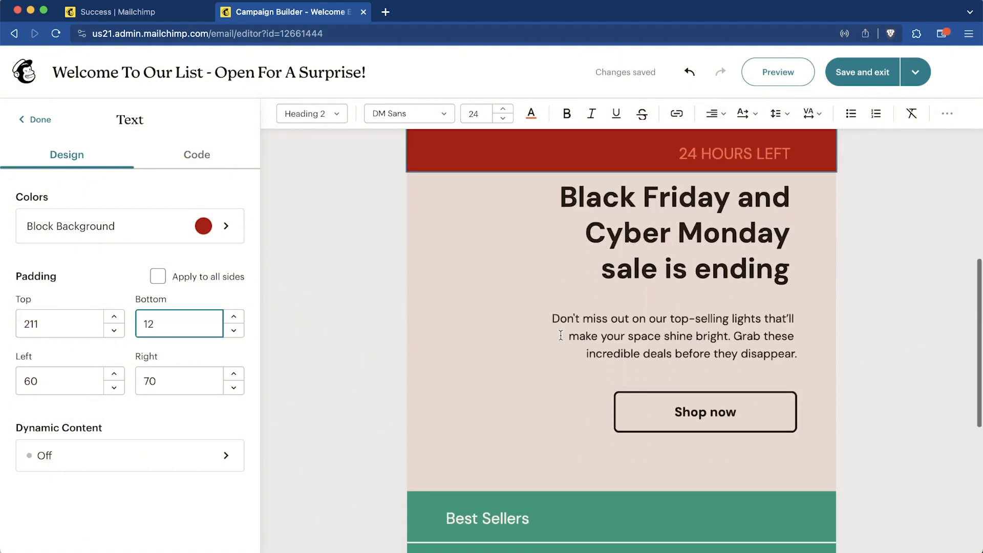
{"action": "left_click", "coordinate": [126, 471]}
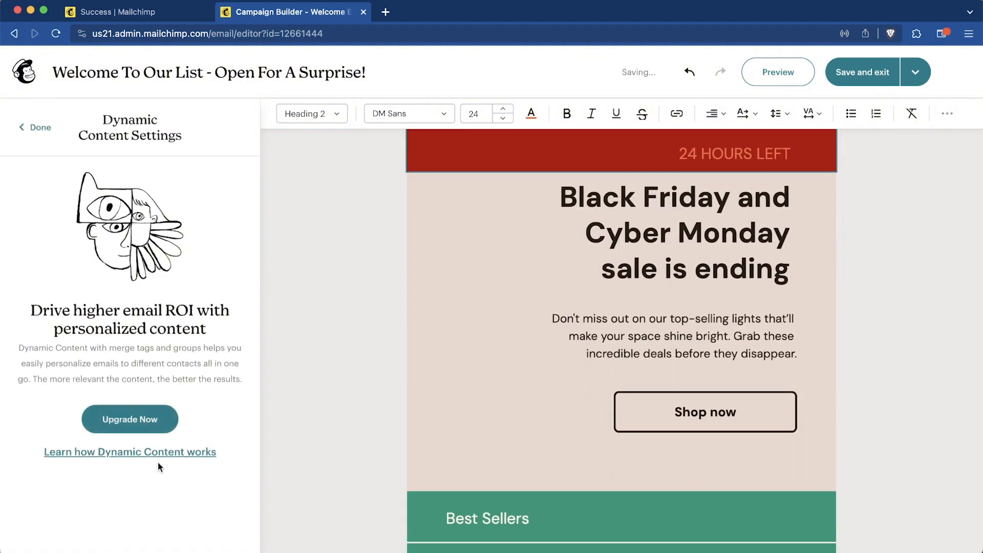
{"action": "left_click", "coordinate": [35, 127]}
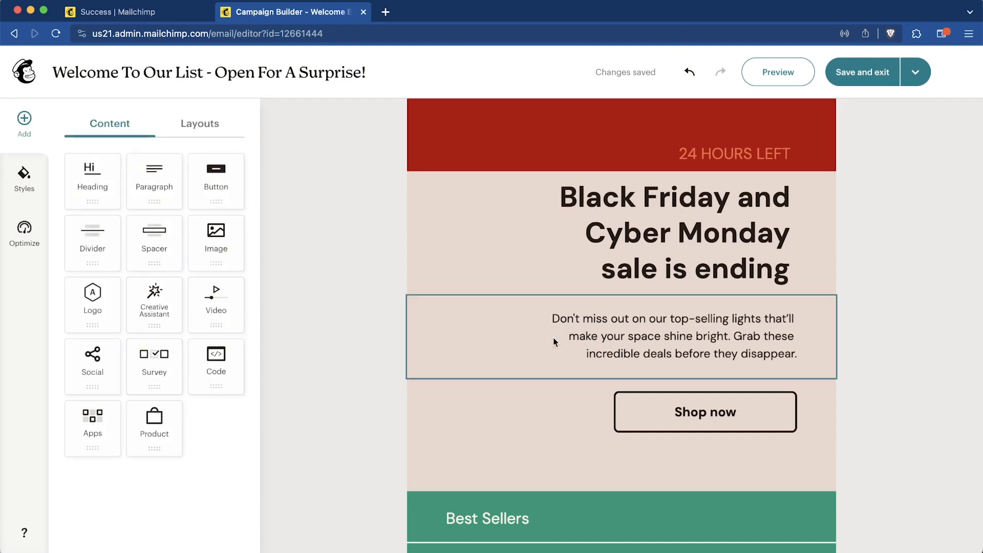
- Place a Survey button below Shop now and link it to the Welcome Survey
{"action": "scroll", "coordinate": [592, 365], "scroll_direction": "up", "scroll_amount": 3}
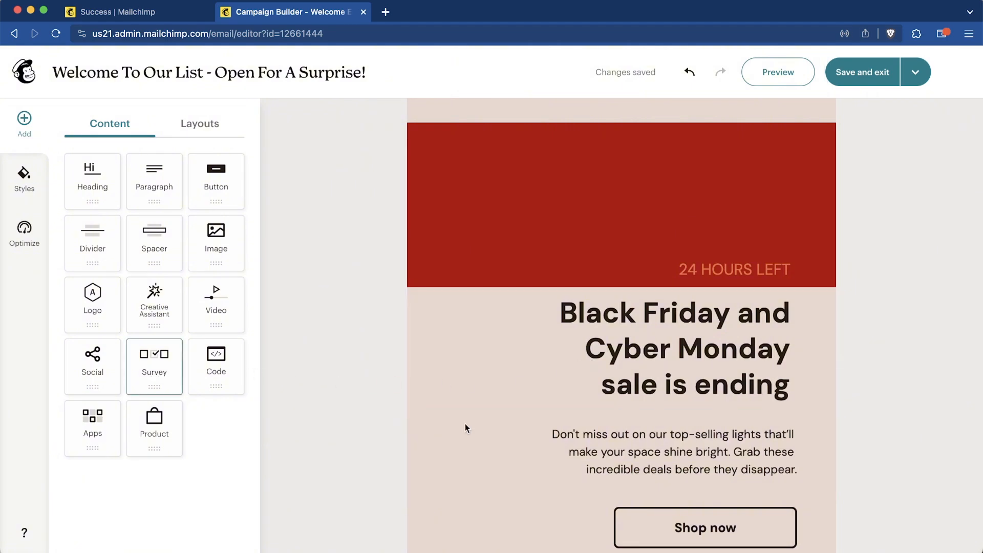
{"action": "scroll", "coordinate": [571, 384], "scroll_direction": "down", "scroll_amount": 4}
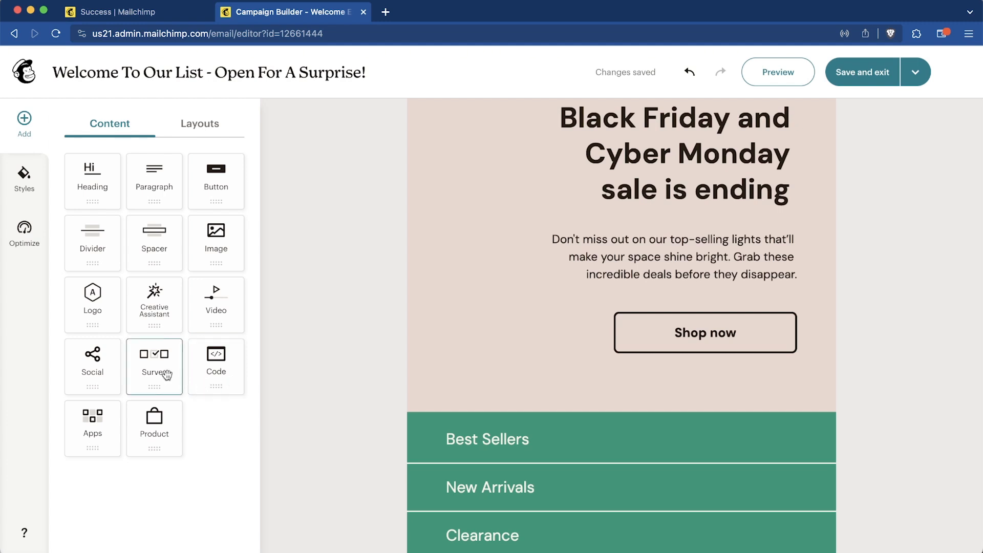
{"action": "left_click_drag", "start_coordinate": [159, 366], "coordinate": [624, 275]}
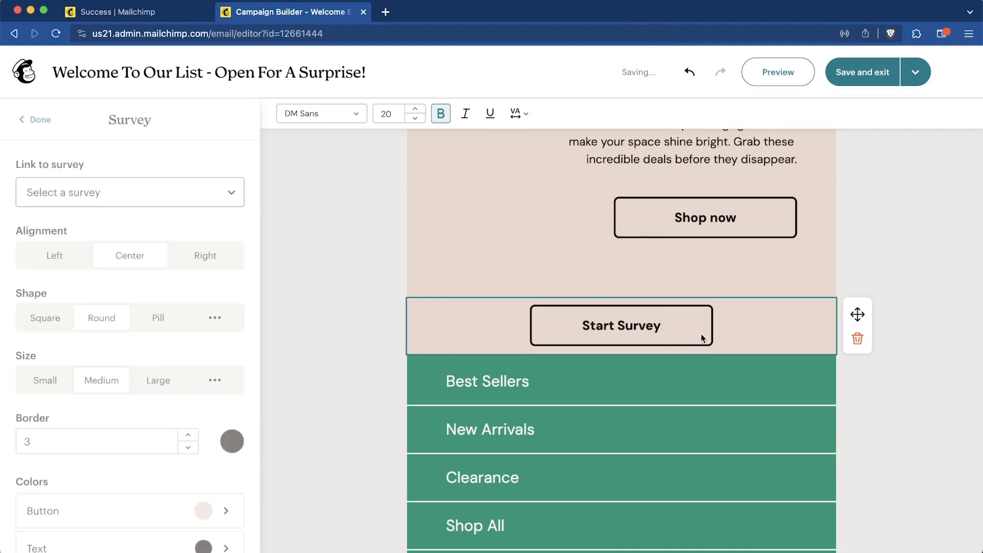
{"action": "left_click", "coordinate": [192, 199]}
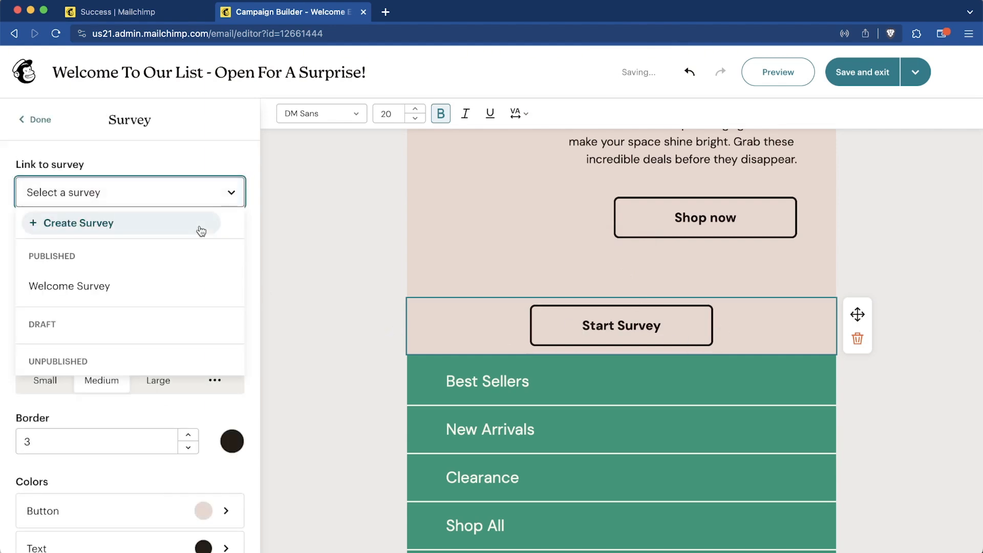
{"action": "left_click", "coordinate": [195, 291]}
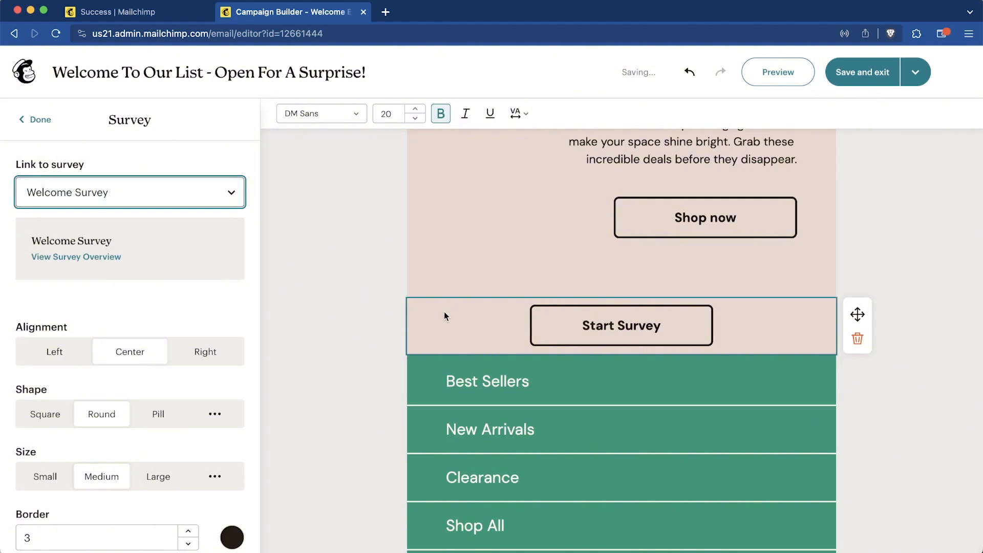
- Replace the start of the body paragraph's first line with placeholder text
{"action": "scroll", "coordinate": [618, 313], "scroll_direction": "up", "scroll_amount": 3}
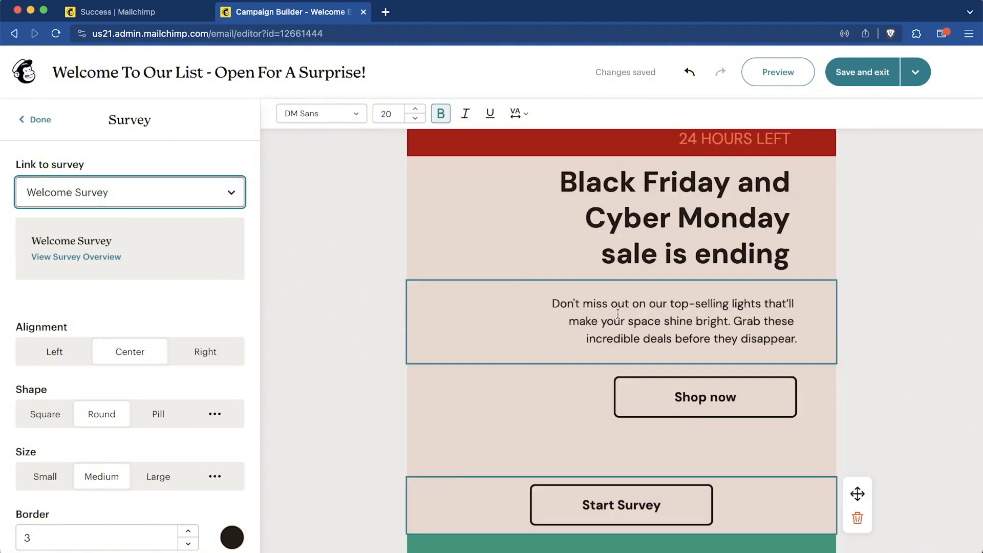
{"action": "left_click", "coordinate": [618, 313]}
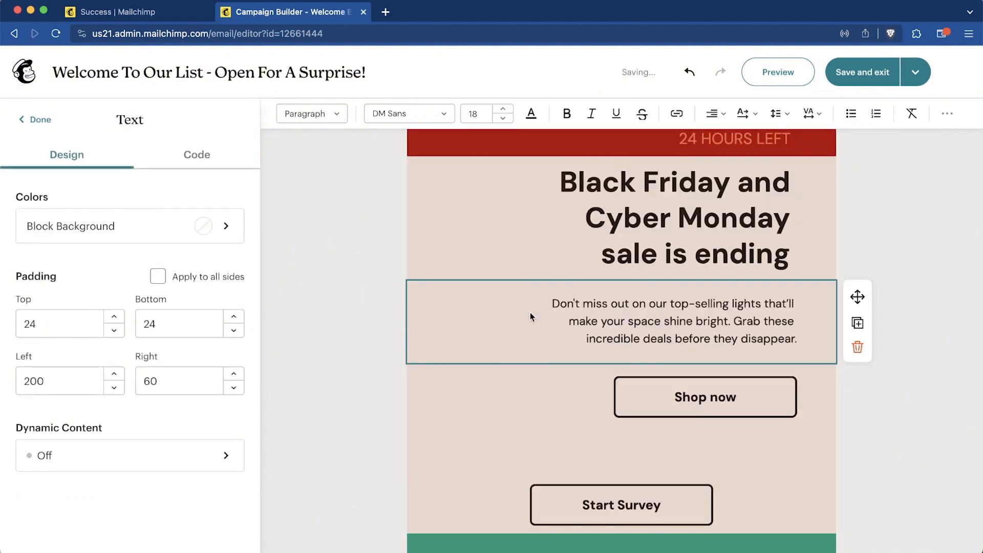
{"action": "left_click_drag", "start_coordinate": [558, 294], "coordinate": [703, 296]}
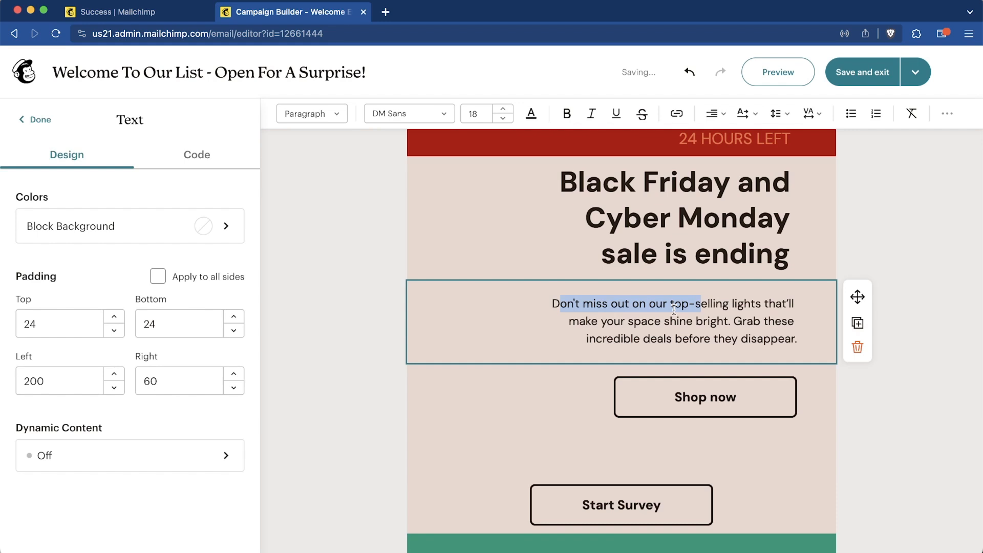
{"action": "type", "text": "sdfkljsdflkjsdfsdf"}
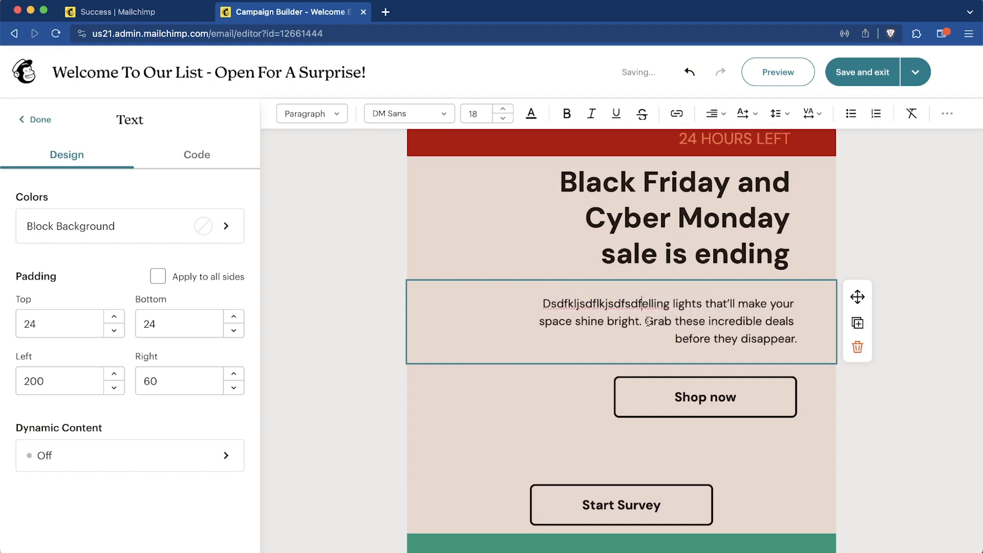
- Link the phrase 'Grab these incredible' to the Welcome Survey
{"action": "left_click_drag", "start_coordinate": [653, 321], "coordinate": [751, 324]}
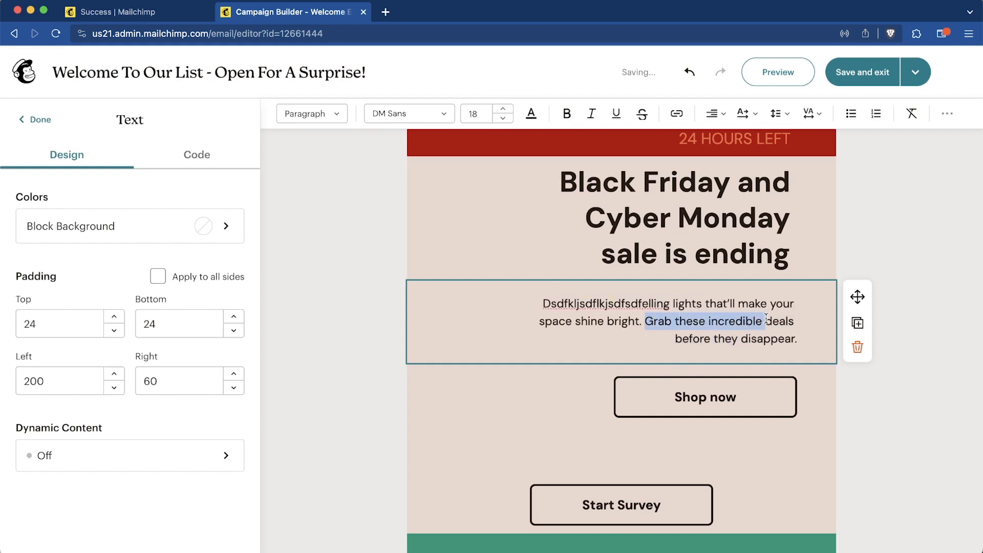
{"action": "left_click", "coordinate": [676, 114]}
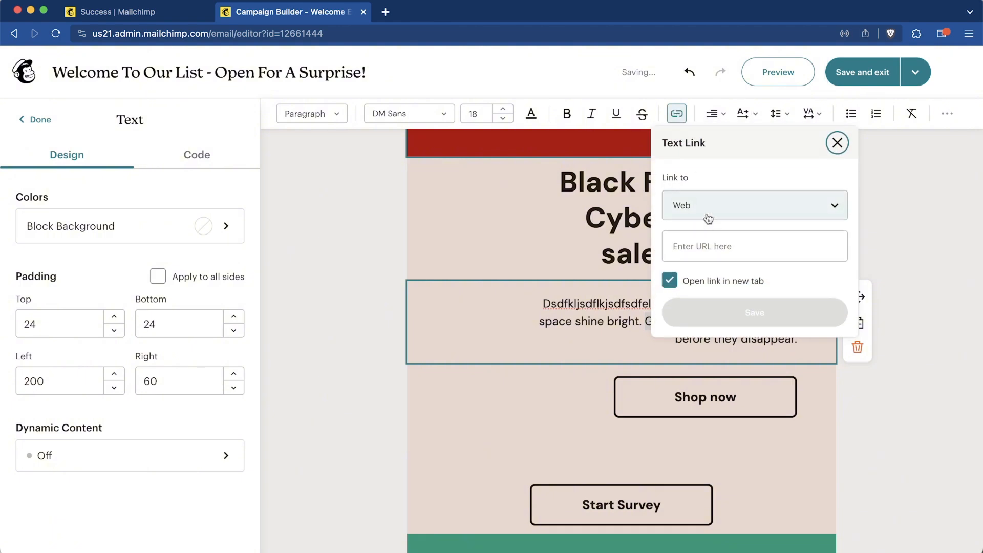
{"action": "left_click", "coordinate": [727, 212]}
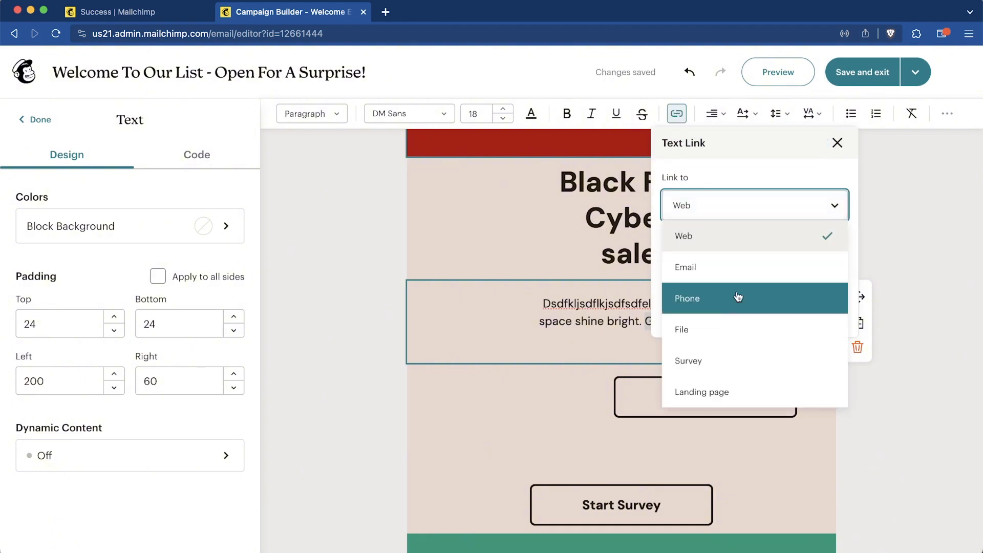
{"action": "left_click", "coordinate": [718, 361]}
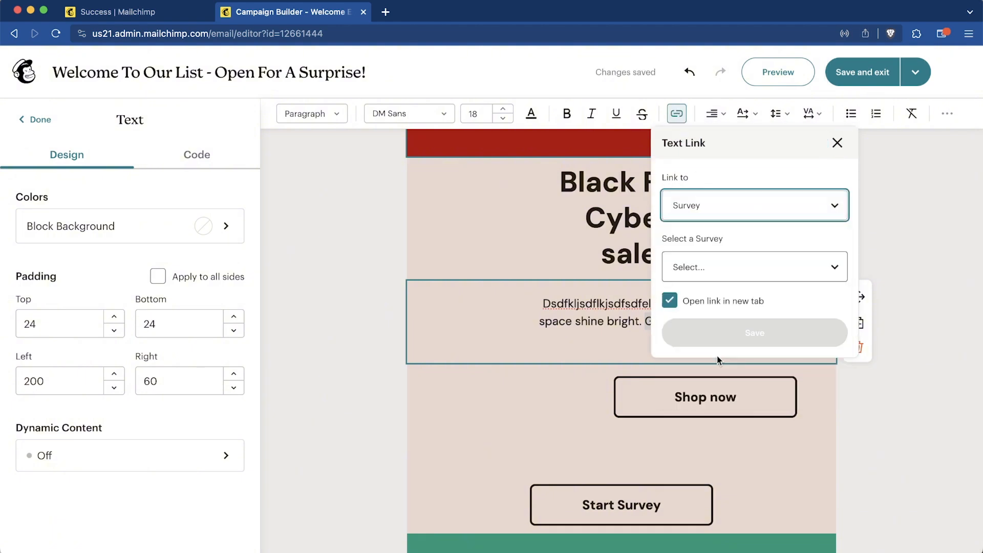
{"action": "left_click", "coordinate": [756, 266]}
{"action": "left_click", "coordinate": [706, 329]}
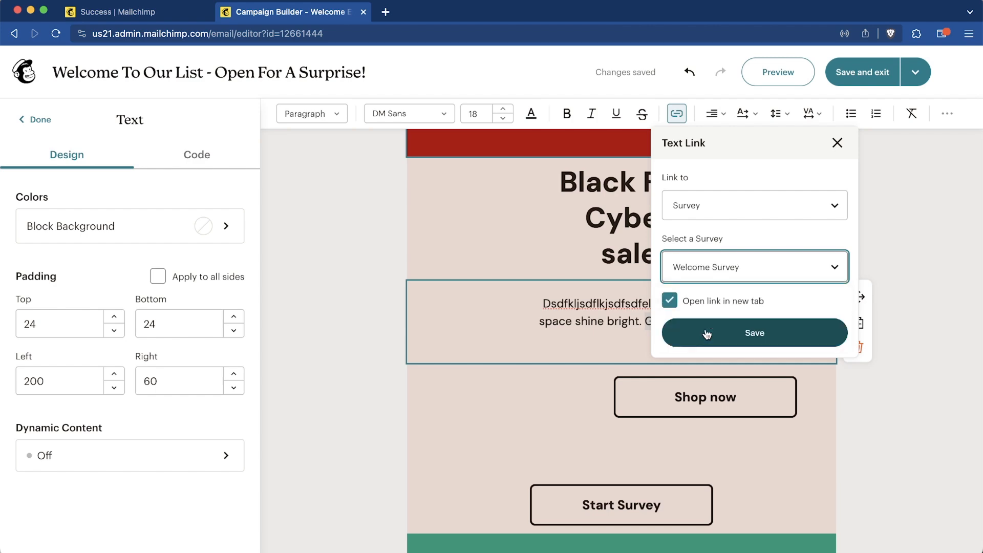
{"action": "left_click", "coordinate": [735, 342]}
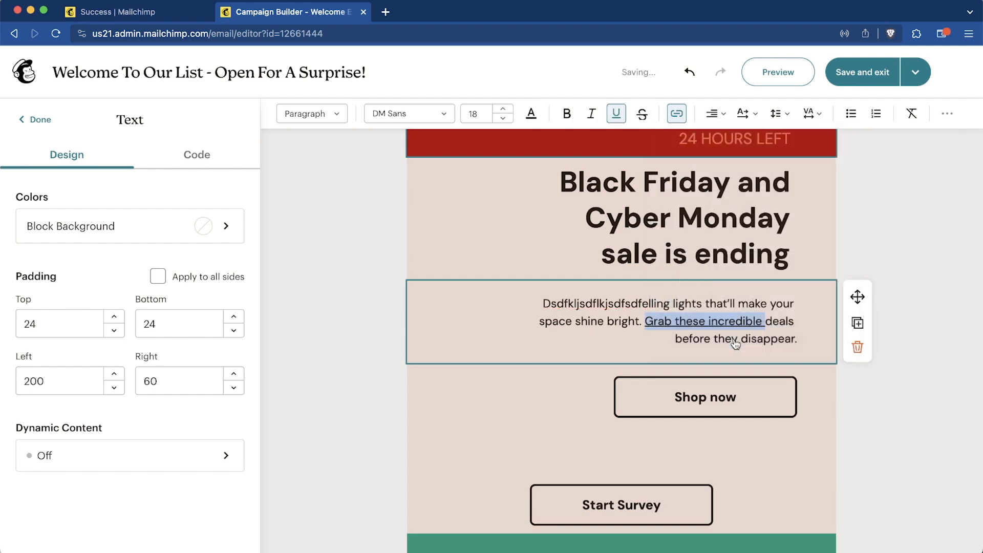
{"action": "left_click", "coordinate": [677, 364]}
{"action": "scroll", "coordinate": [783, 386], "scroll_direction": "down", "scroll_amount": 4}
- Change the Shop now button's link type to Email and fill in the email details
{"action": "scroll", "coordinate": [783, 386], "scroll_direction": "up", "scroll_amount": 10}
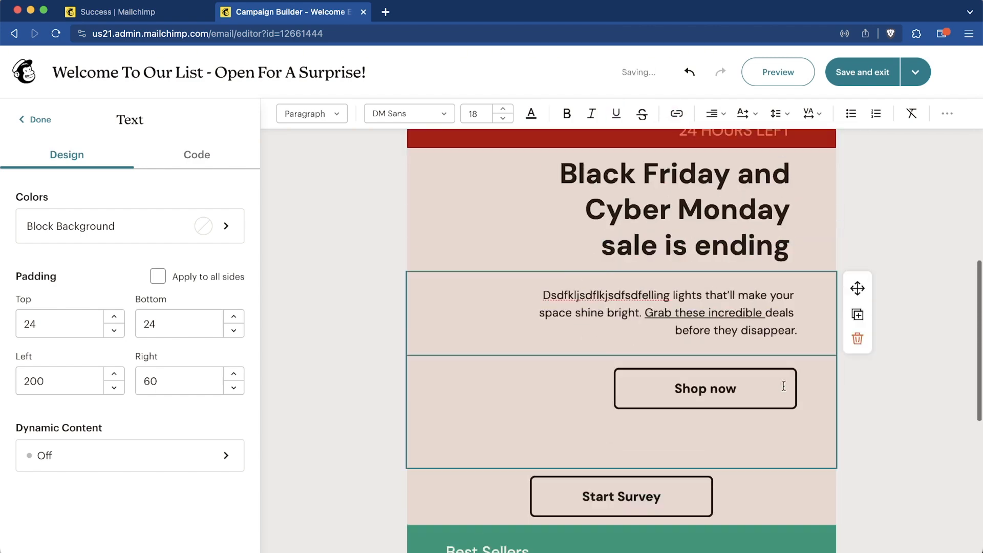
{"action": "scroll", "coordinate": [783, 385], "scroll_direction": "down", "scroll_amount": 5}
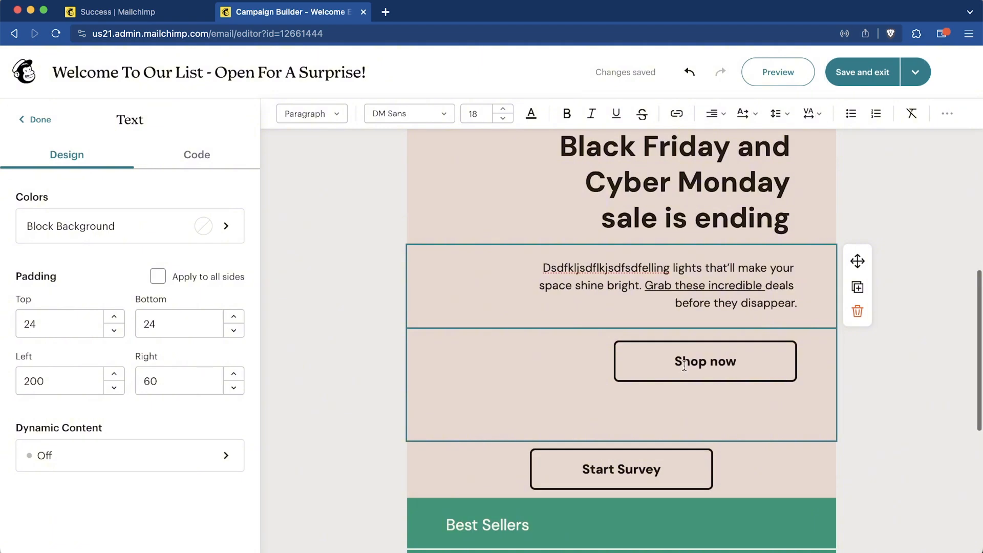
{"action": "left_click", "coordinate": [684, 364]}
{"action": "scroll", "coordinate": [492, 383], "scroll_direction": "down", "scroll_amount": 2}
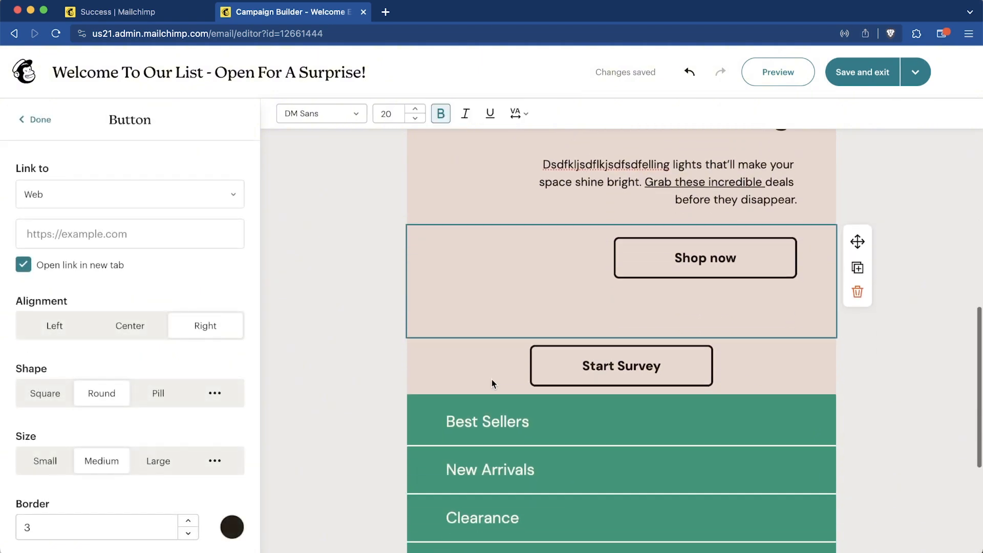
{"action": "left_click", "coordinate": [94, 234]}
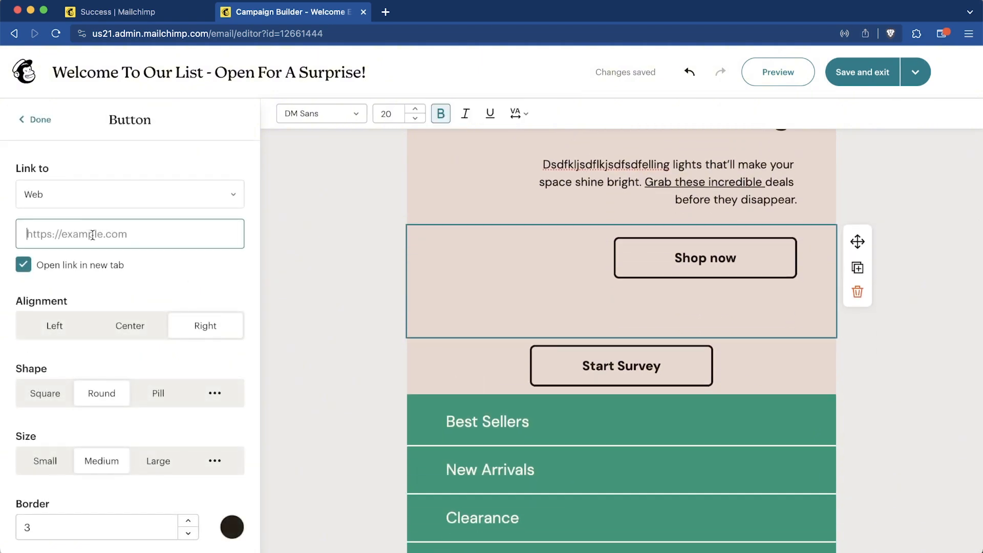
{"action": "left_click", "coordinate": [154, 197]}
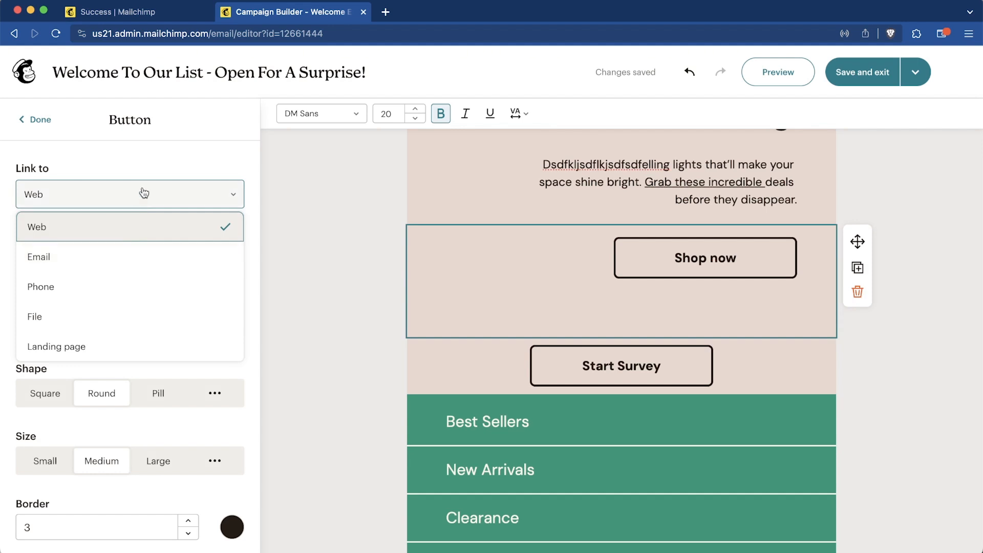
{"action": "left_click", "coordinate": [116, 260]}
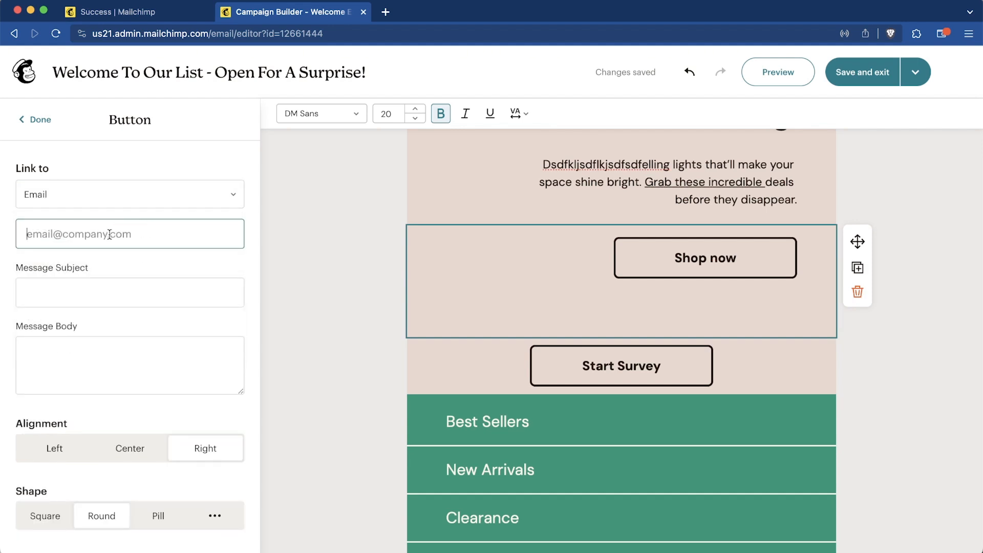
{"action": "type", "text": "come email"}
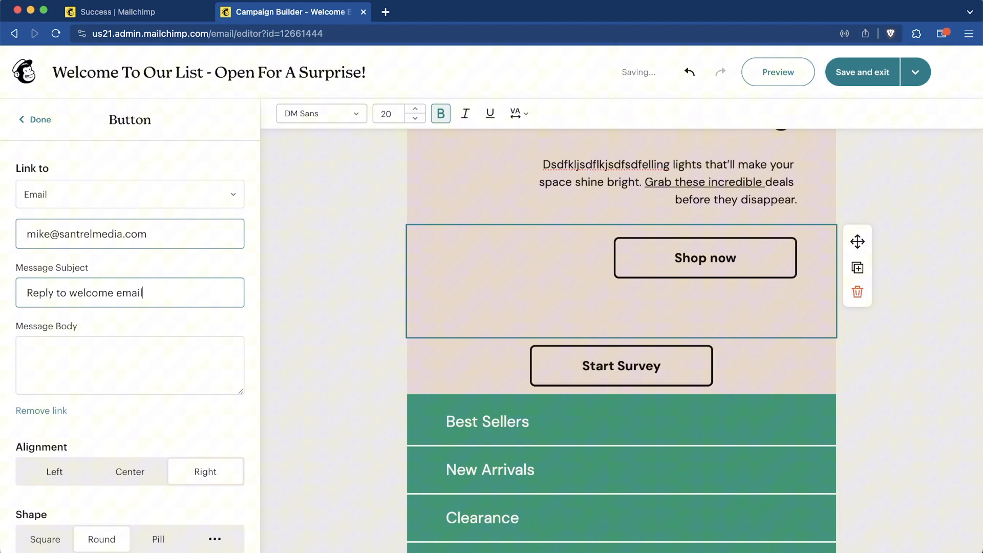
- Replace the button label with the pasted reply-to-sender text
{"action": "scroll", "coordinate": [130, 348], "scroll_direction": "down", "scroll_amount": 4}
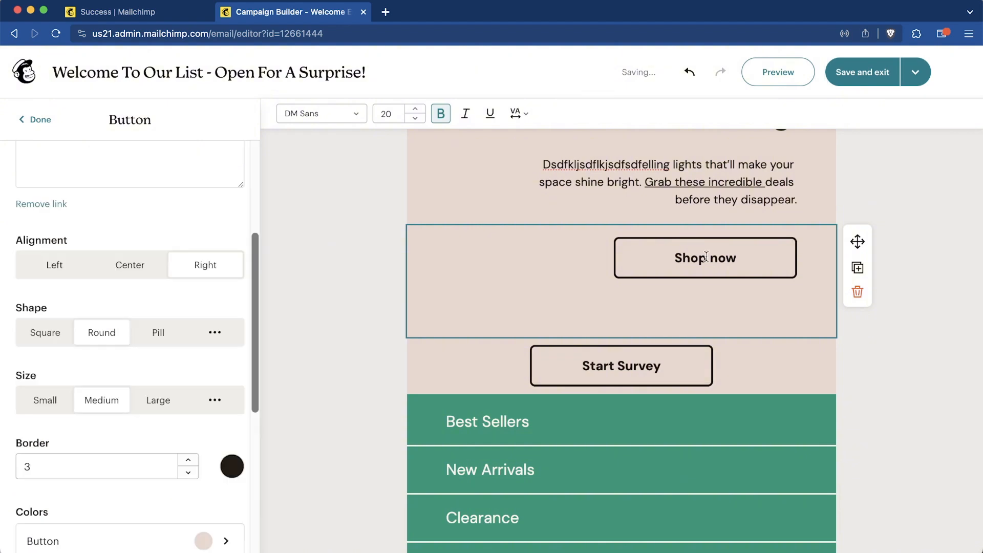
{"action": "left_click_drag", "start_coordinate": [736, 258], "coordinate": [576, 259]}
{"action": "type", "text": "Reply to Mike"}
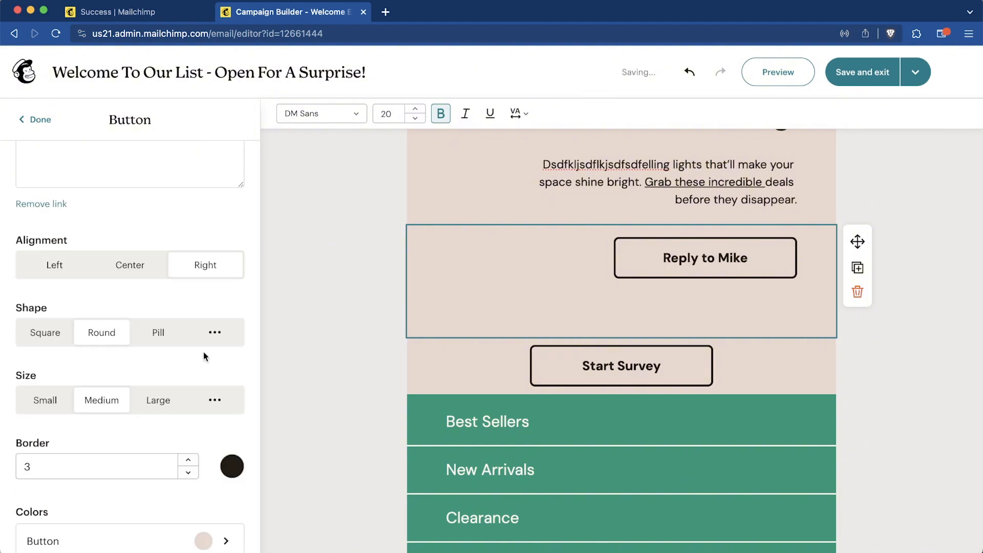
{"action": "left_click", "coordinate": [343, 336]}
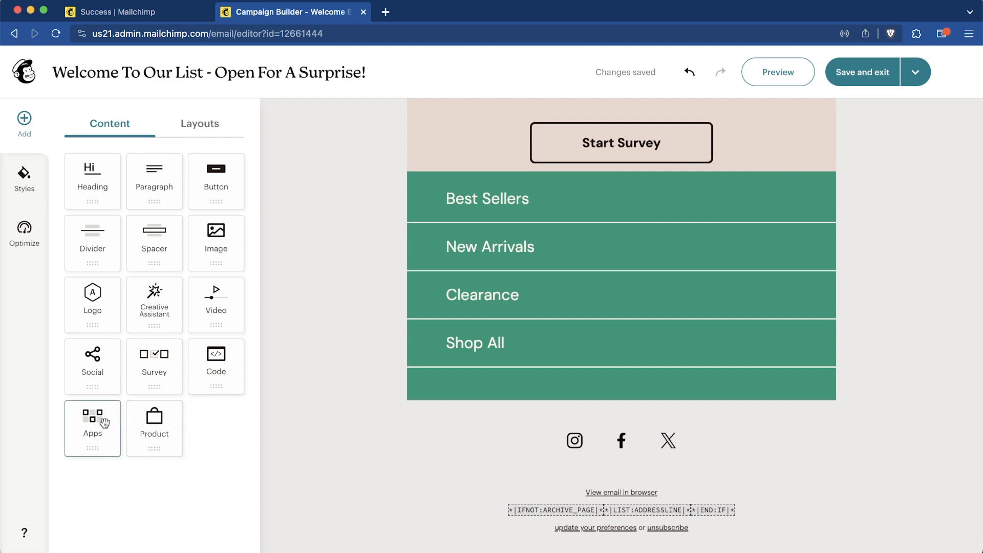
{"action": "left_click_drag", "start_coordinate": [141, 434], "coordinate": [515, 417]}
{"action": "scroll", "coordinate": [514, 416], "scroll_direction": "down", "scroll_amount": 5}
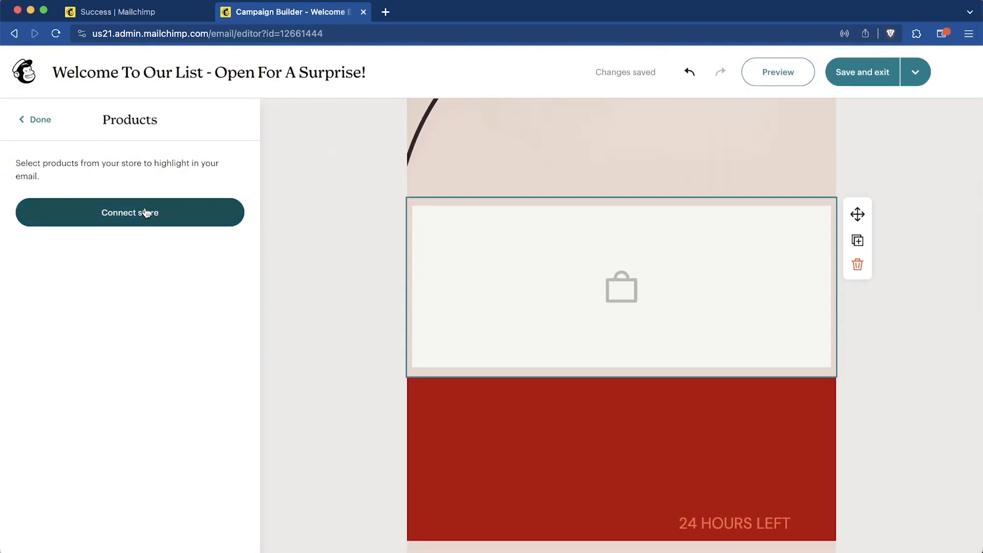
{"action": "left_click", "coordinate": [147, 213]}
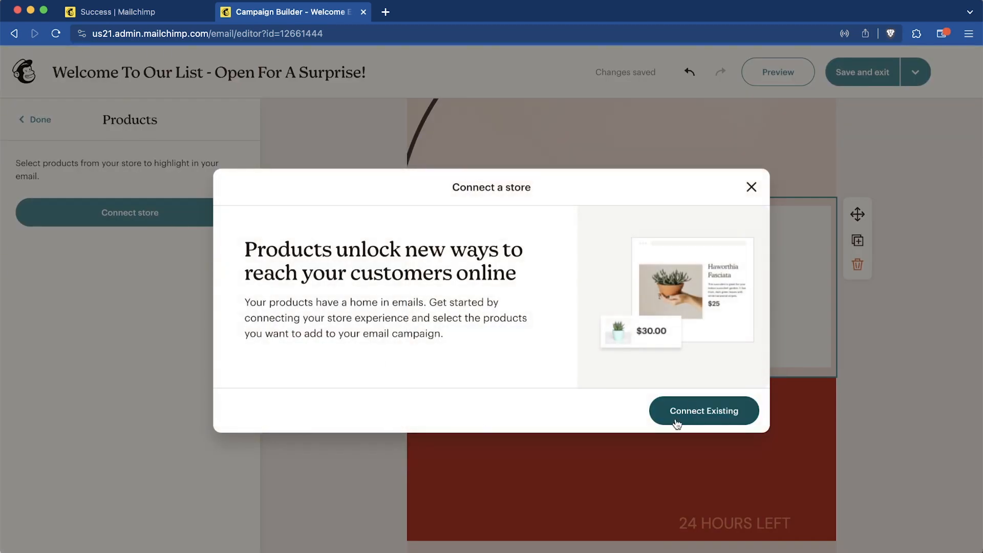
{"action": "left_click", "coordinate": [692, 414]}
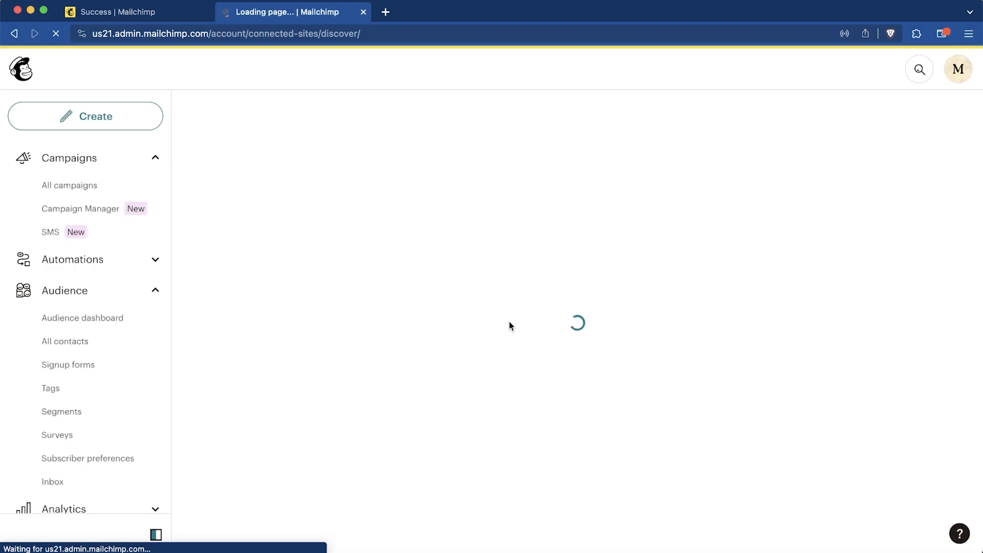
{"action": "scroll", "coordinate": [637, 332], "scroll_direction": "down", "scroll_amount": 2}
{"action": "scroll", "coordinate": [638, 335], "scroll_direction": "down", "scroll_amount": 4}
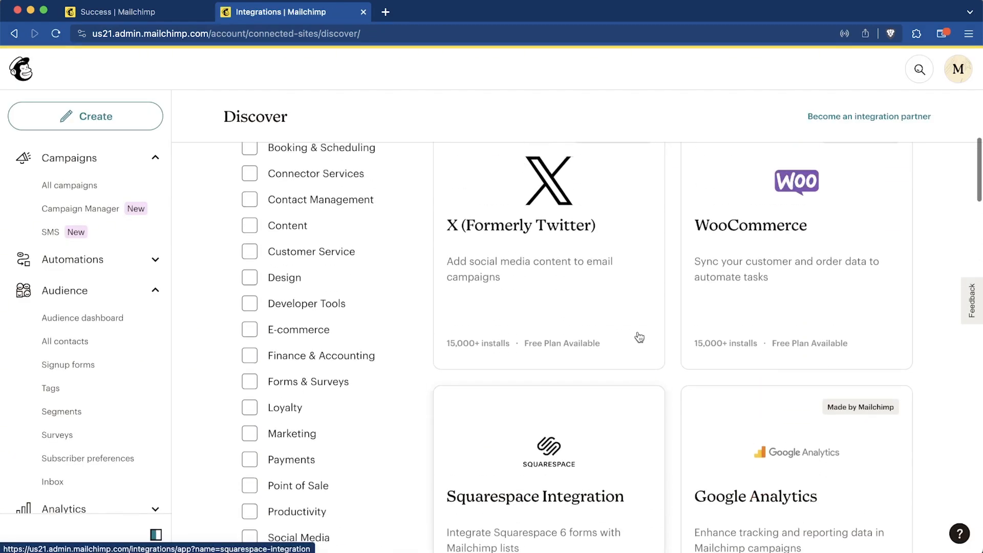
{"action": "scroll", "coordinate": [639, 338], "scroll_direction": "up", "scroll_amount": 1}
{"action": "scroll", "coordinate": [829, 314], "scroll_direction": "down", "scroll_amount": 5}
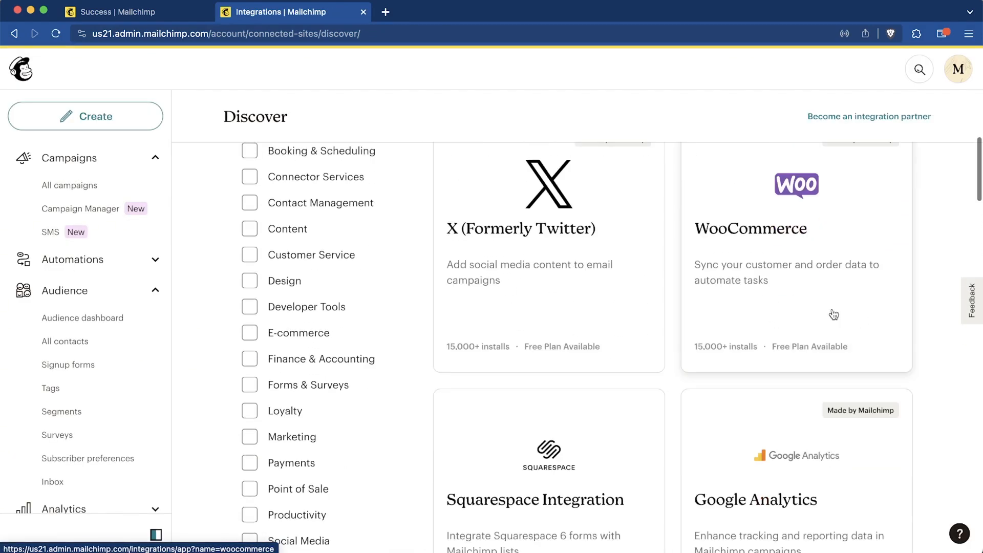
{"action": "scroll", "coordinate": [813, 447], "scroll_direction": "down", "scroll_amount": 3}
{"action": "scroll", "coordinate": [813, 447], "scroll_direction": "down", "scroll_amount": 3}
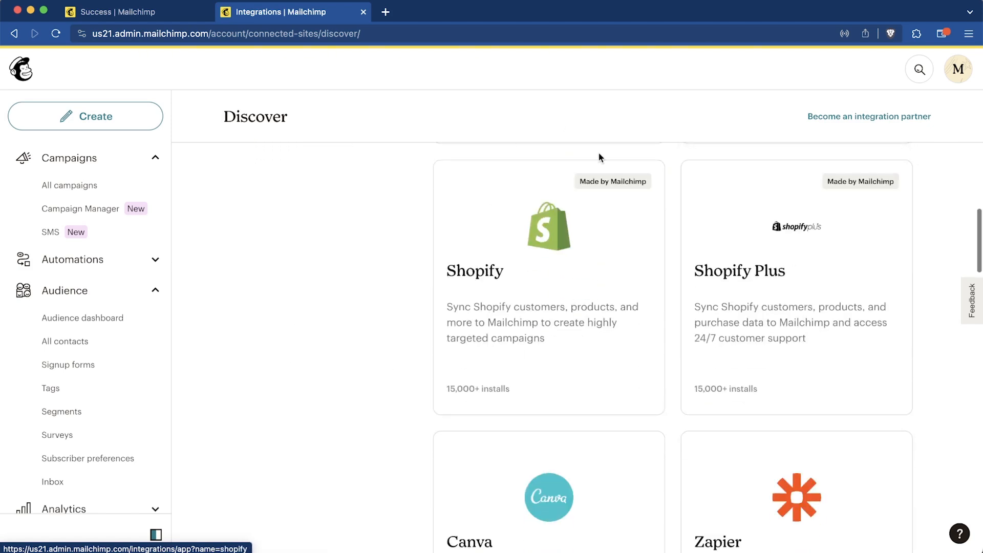
{"action": "left_click", "coordinate": [577, 256]}
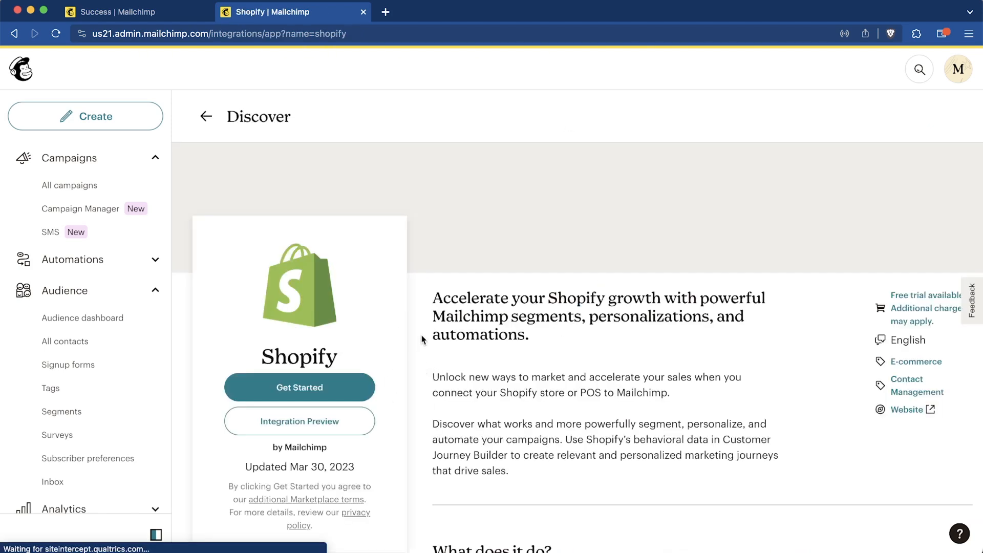
{"action": "scroll", "coordinate": [497, 409], "scroll_direction": "down", "scroll_amount": 3}
{"action": "scroll", "coordinate": [497, 410], "scroll_direction": "down", "scroll_amount": 5}
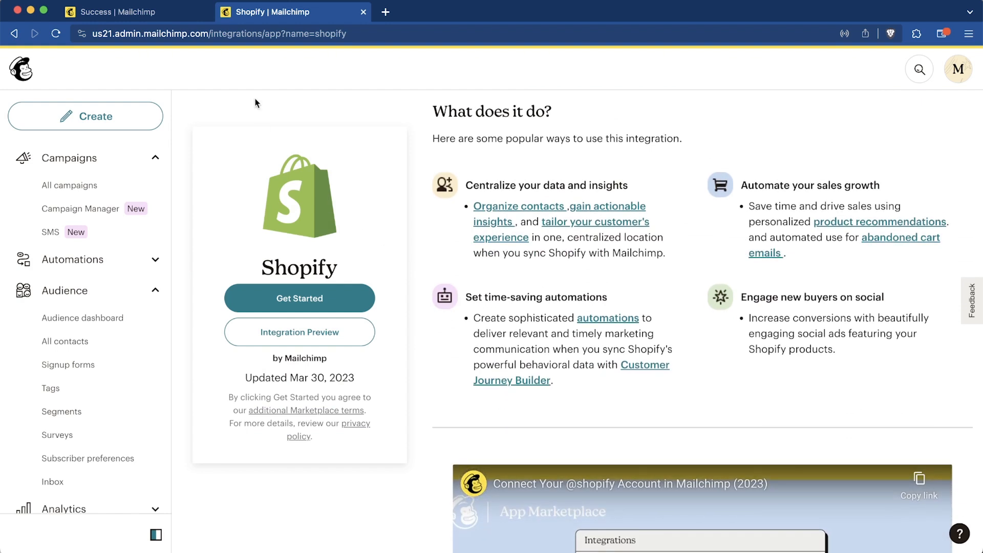
{"action": "left_click", "coordinate": [15, 34]}
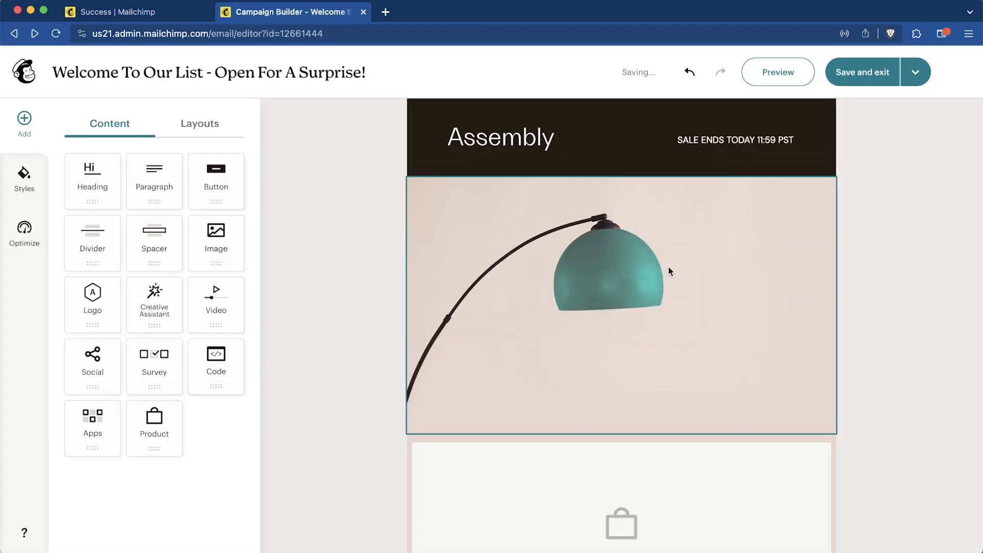
{"action": "scroll", "coordinate": [668, 266], "scroll_direction": "down", "scroll_amount": 7}
- Delete the empty Product block from the email
{"action": "scroll", "coordinate": [668, 266], "scroll_direction": "up", "scroll_amount": 2}
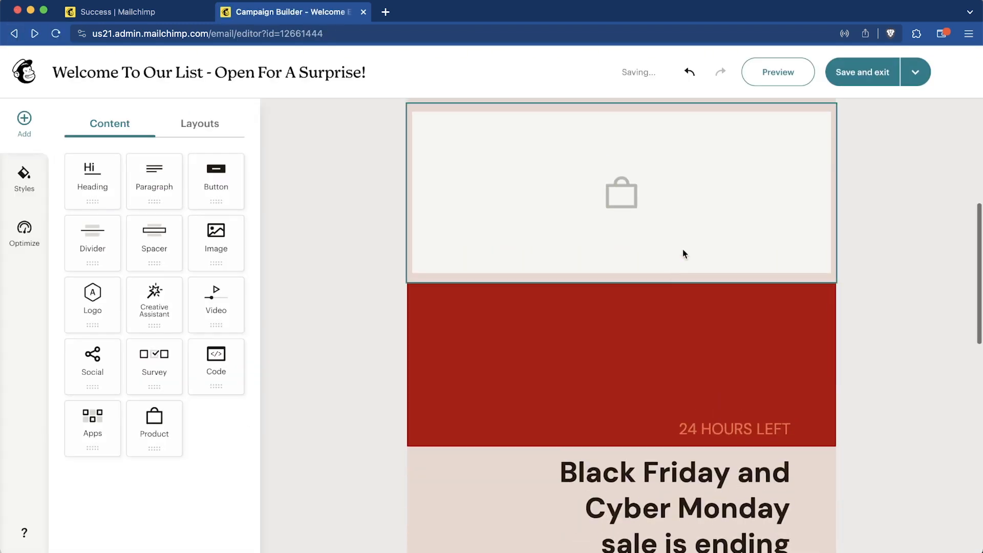
{"action": "left_click", "coordinate": [804, 249]}
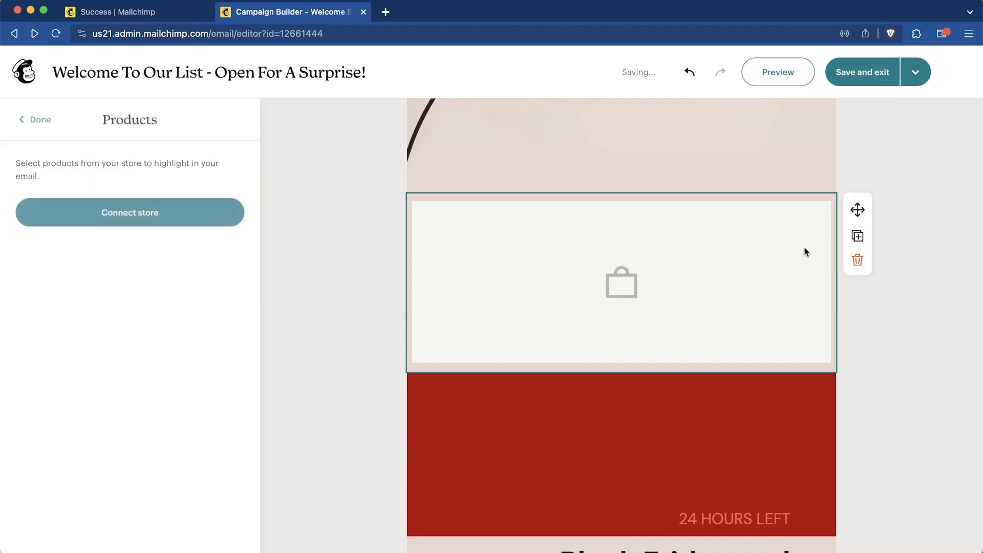
{"action": "left_click", "coordinate": [858, 261]}
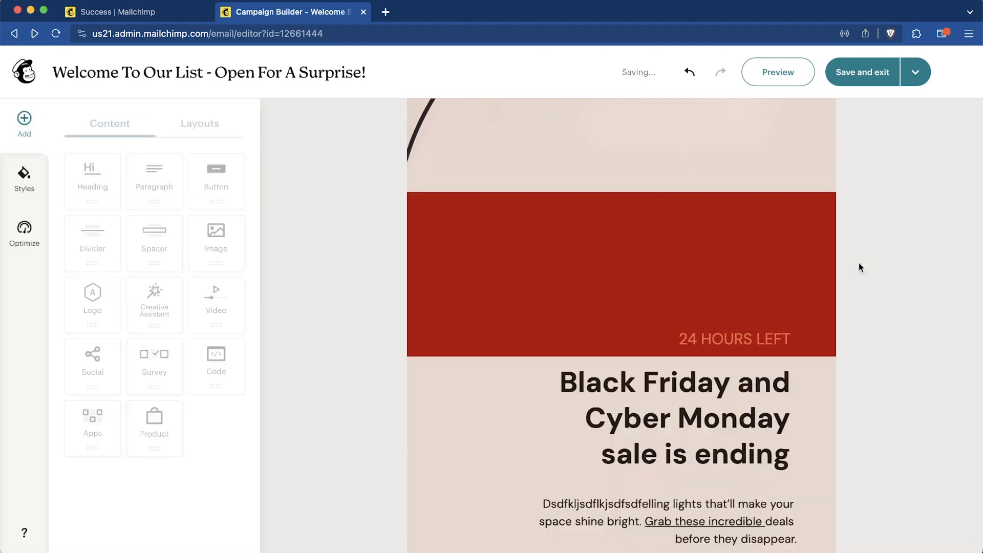
- Duplicate the red '24 HOURS LEFT' block so two banners are stacked
{"action": "left_click", "coordinate": [800, 264]}
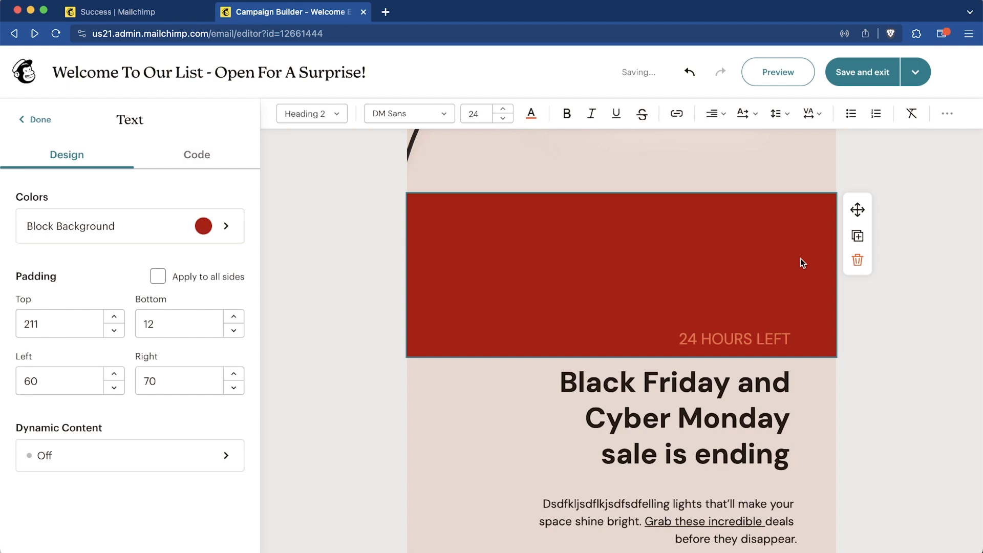
{"action": "left_click", "coordinate": [857, 236]}
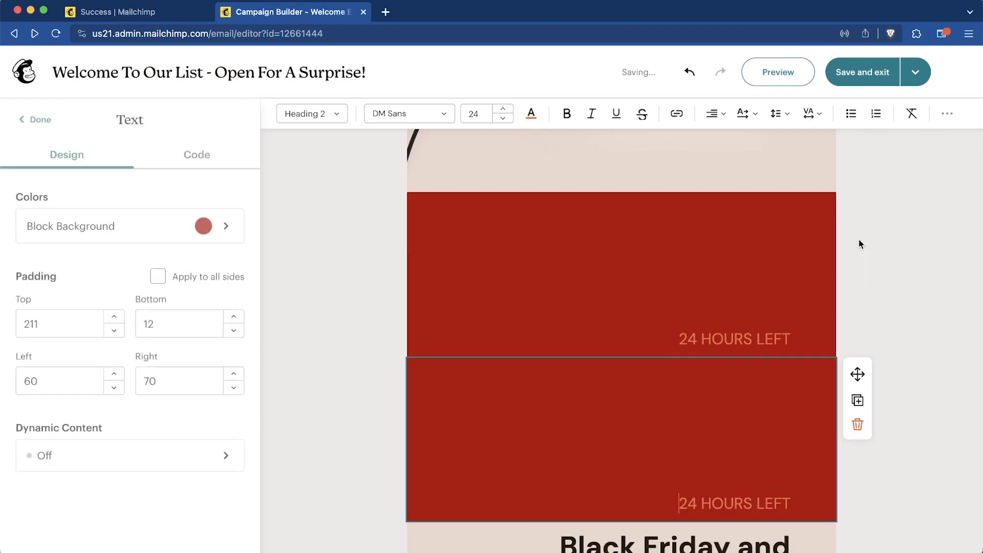
{"action": "scroll", "coordinate": [772, 405], "scroll_direction": "down", "scroll_amount": 2}
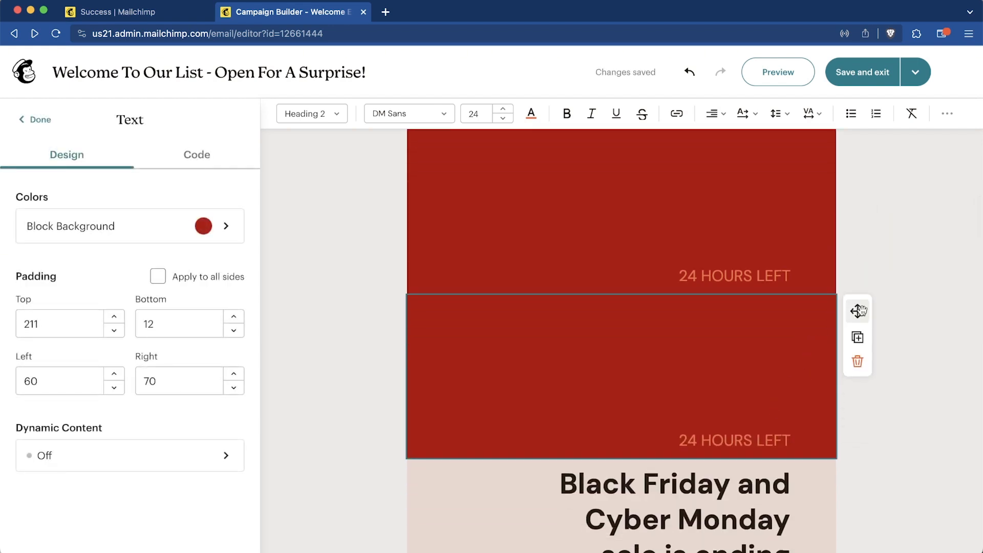
{"action": "scroll", "coordinate": [775, 367], "scroll_direction": "down", "scroll_amount": 10}
{"action": "scroll", "coordinate": [775, 364], "scroll_direction": "down", "scroll_amount": 1}
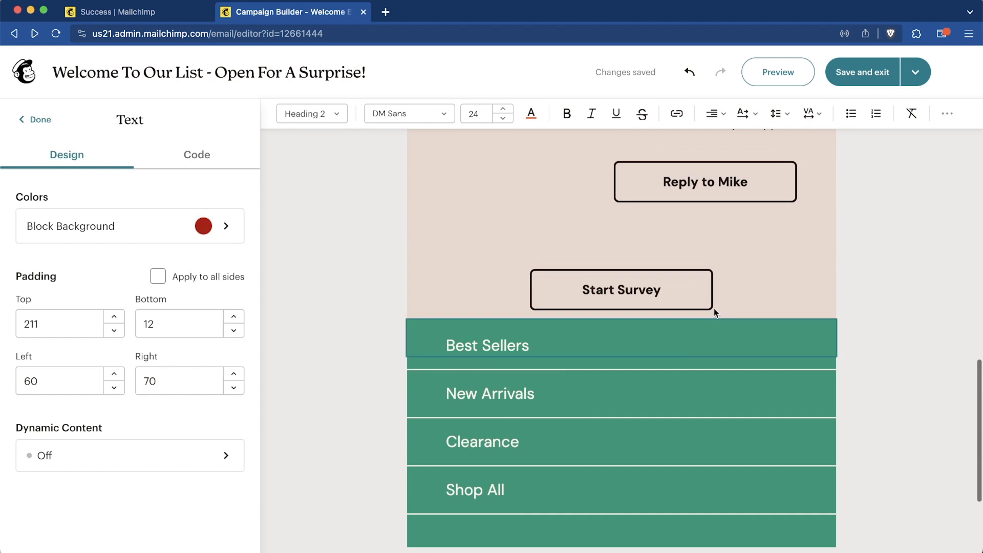
{"action": "scroll", "coordinate": [717, 165], "scroll_direction": "up", "scroll_amount": 7}
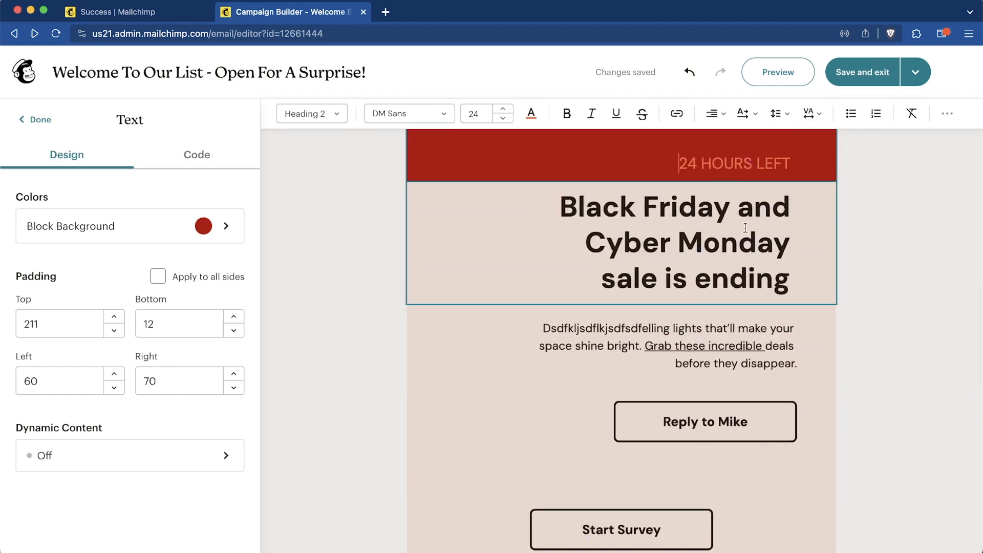
{"action": "scroll", "coordinate": [773, 228], "scroll_direction": "up", "scroll_amount": 5}
{"action": "scroll", "coordinate": [773, 229], "scroll_direction": "up", "scroll_amount": 2}
- Save and exit the design, then read the summary note about not using Inbox
{"action": "left_click", "coordinate": [862, 72]}
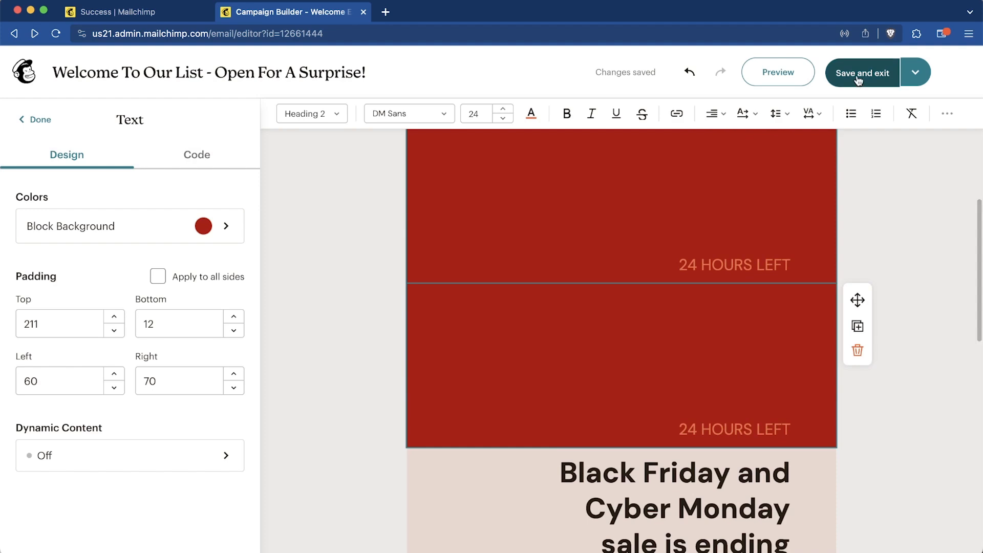
{"action": "scroll", "coordinate": [579, 205], "scroll_direction": "down", "scroll_amount": 3}
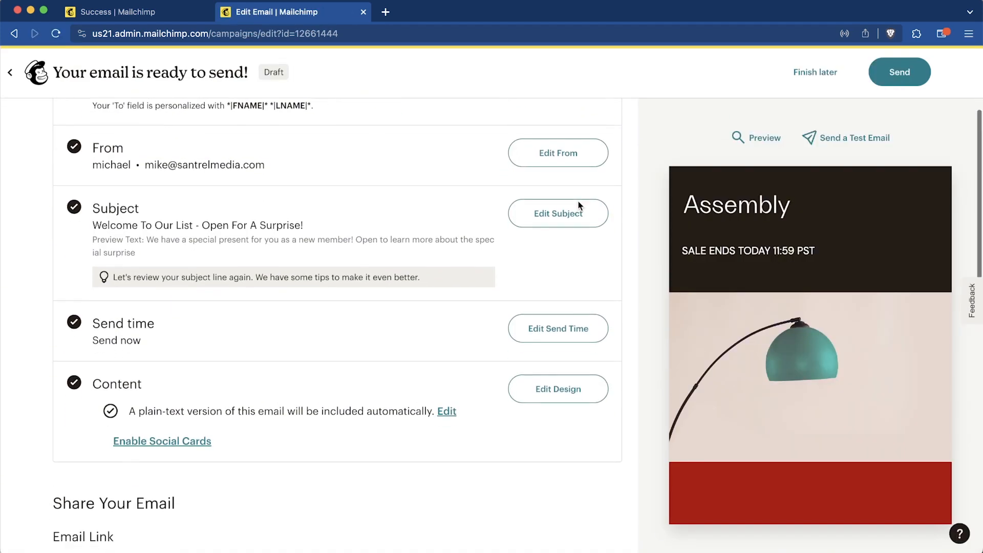
{"action": "scroll", "coordinate": [159, 423], "scroll_direction": "down", "scroll_amount": 8}
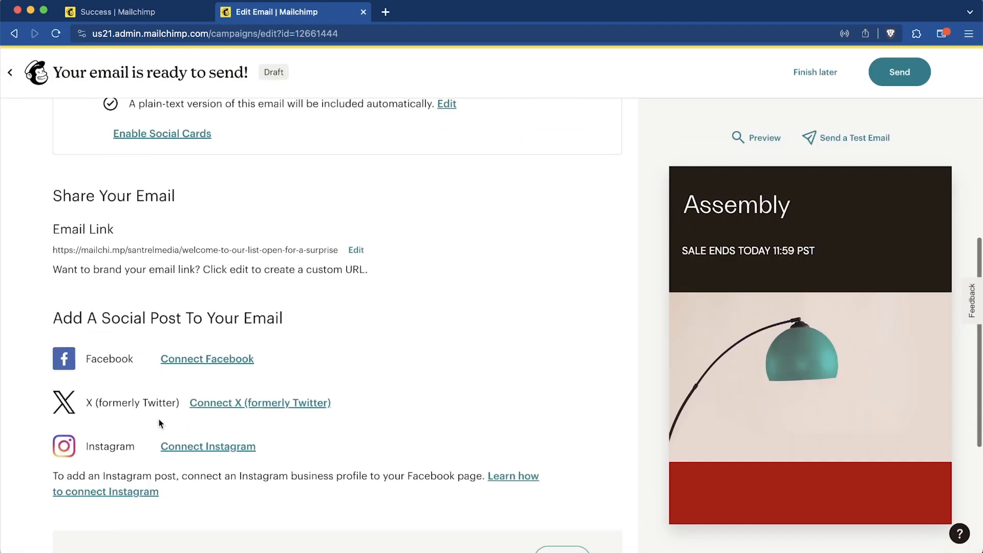
{"action": "scroll", "coordinate": [263, 392], "scroll_direction": "down", "scroll_amount": 2}
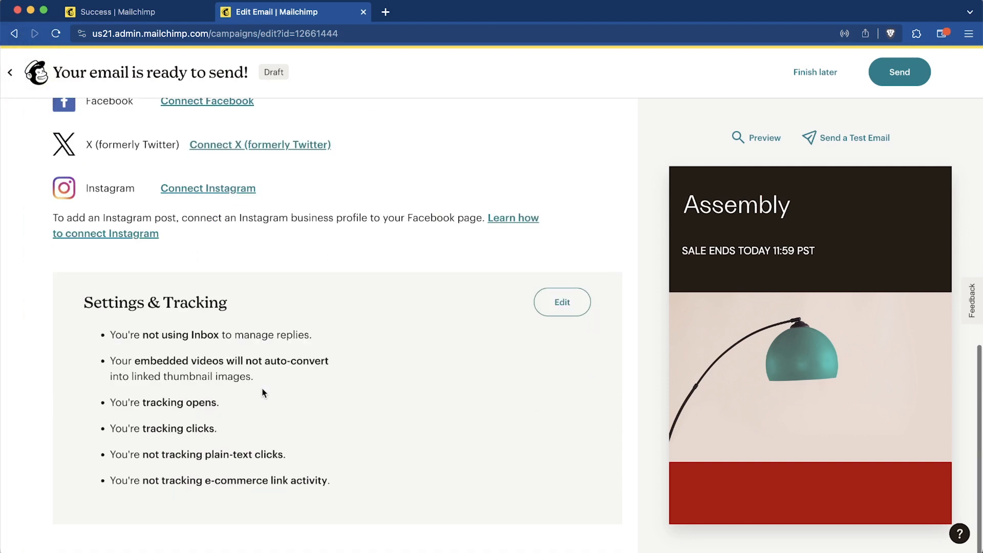
{"action": "left_click_drag", "start_coordinate": [144, 330], "coordinate": [251, 327]}
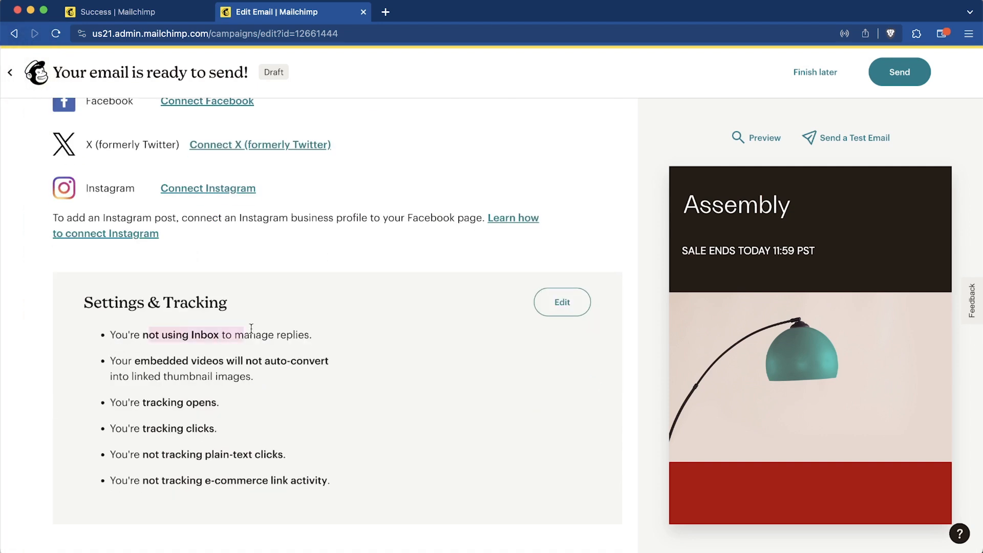
{"action": "left_click", "coordinate": [332, 335]}
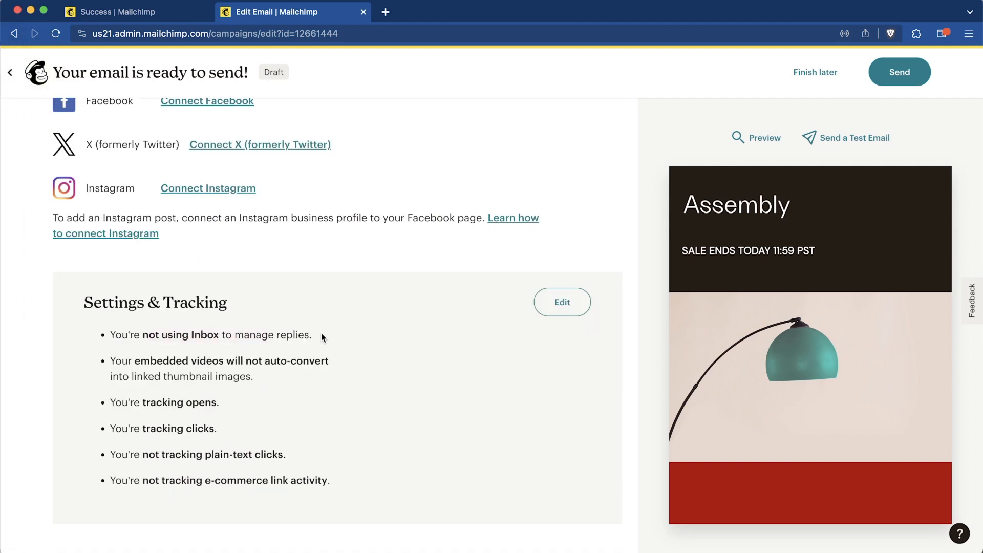
- Review the Settings & Tracking notes on click and e-commerce link tracking
{"action": "scroll", "coordinate": [307, 338], "scroll_direction": "up", "scroll_amount": 10}
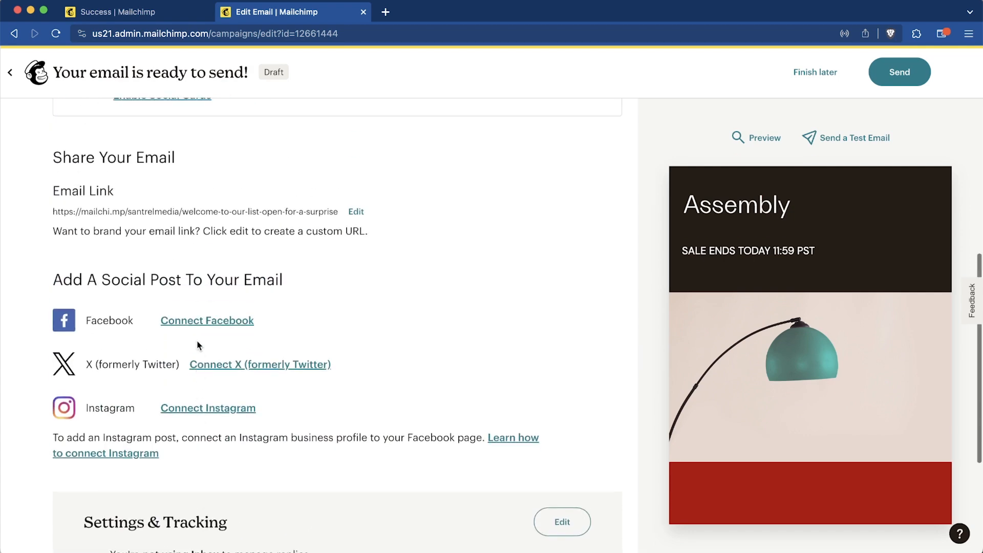
{"action": "scroll", "coordinate": [382, 315], "scroll_direction": "up", "scroll_amount": 3}
{"action": "scroll", "coordinate": [382, 315], "scroll_direction": "down", "scroll_amount": 15}
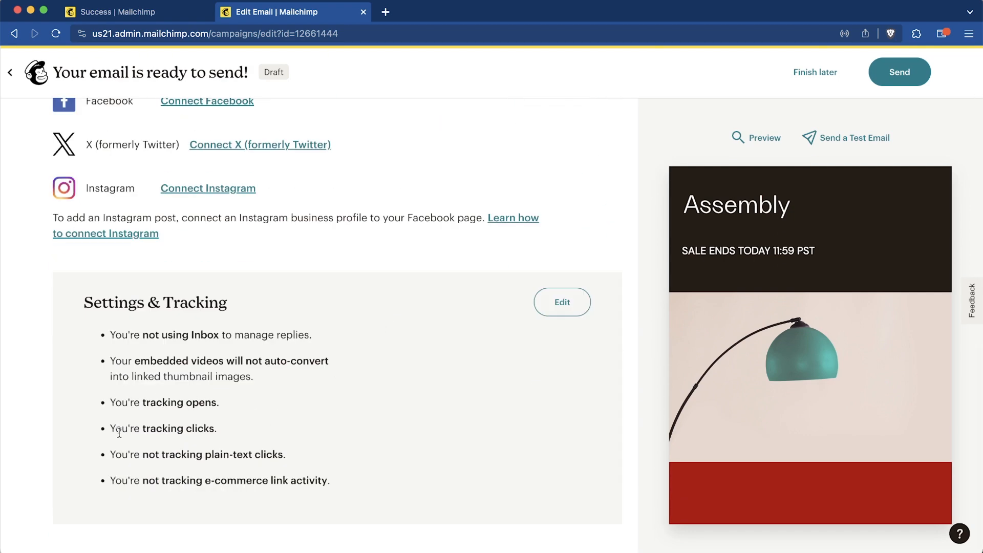
{"action": "left_click_drag", "start_coordinate": [119, 432], "coordinate": [182, 433]}
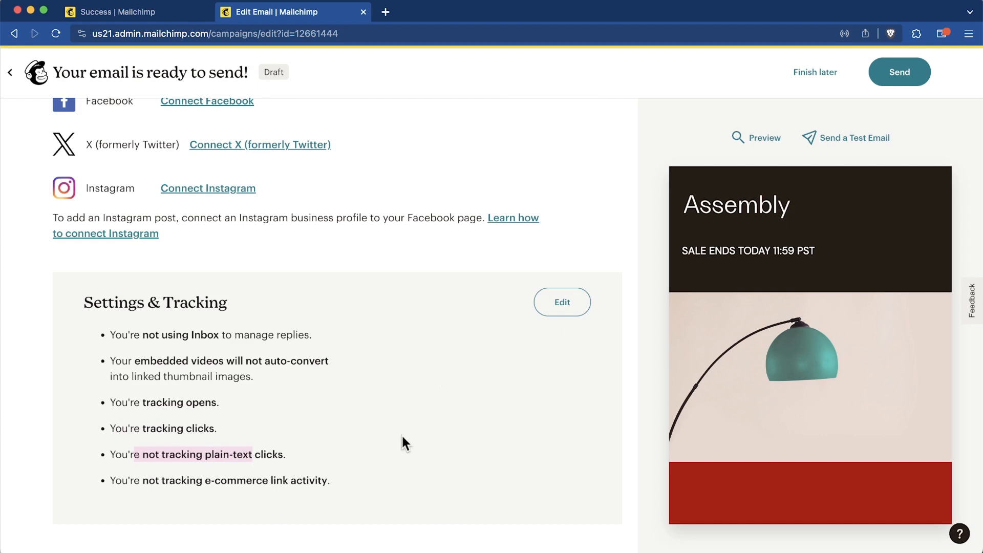
{"action": "left_click", "coordinate": [302, 484]}
{"action": "left_click_drag", "start_coordinate": [338, 483], "coordinate": [118, 486]}
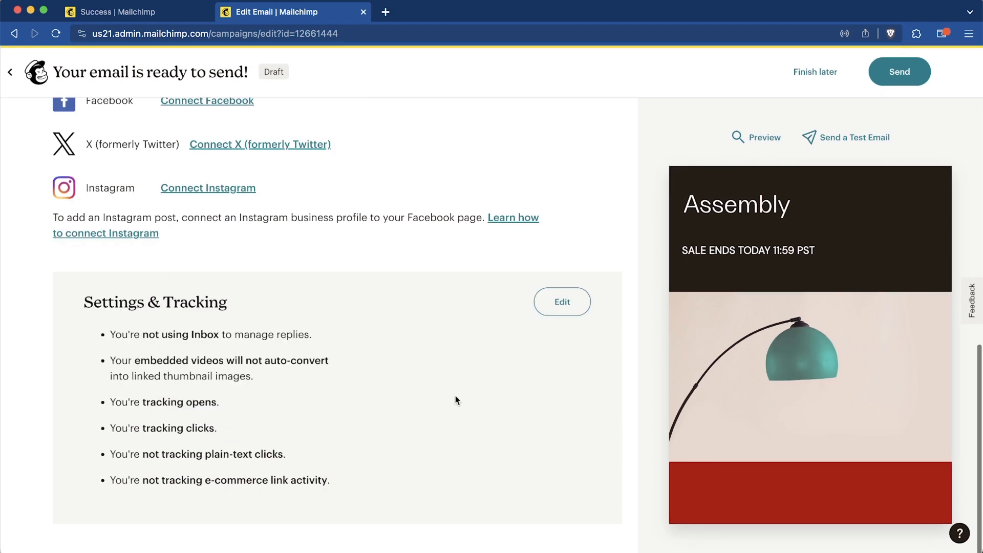
{"action": "left_click_drag", "start_coordinate": [120, 475], "coordinate": [366, 479]}
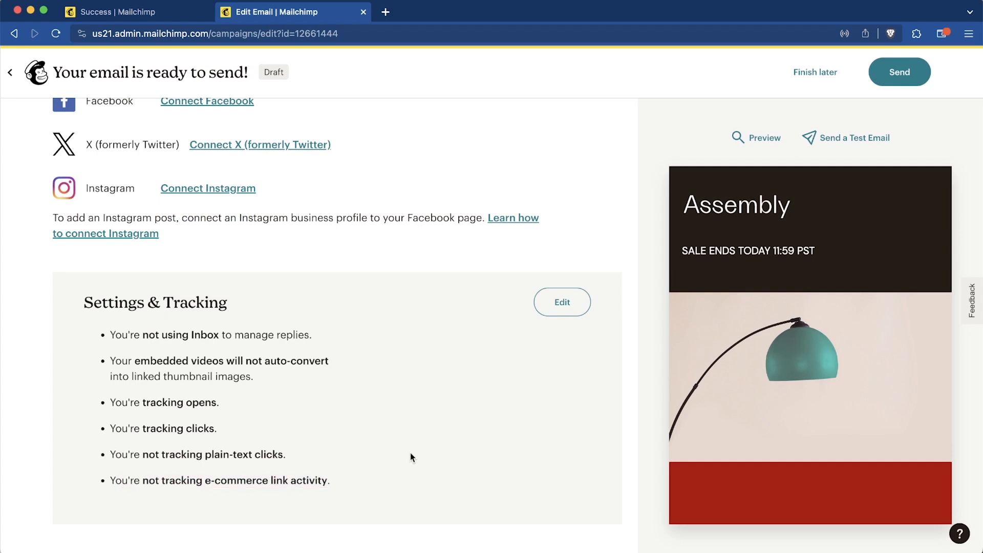
- Send Welcome Email 1 now to the 1-subscriber Santrel Media audience
{"action": "left_click", "coordinate": [912, 79]}
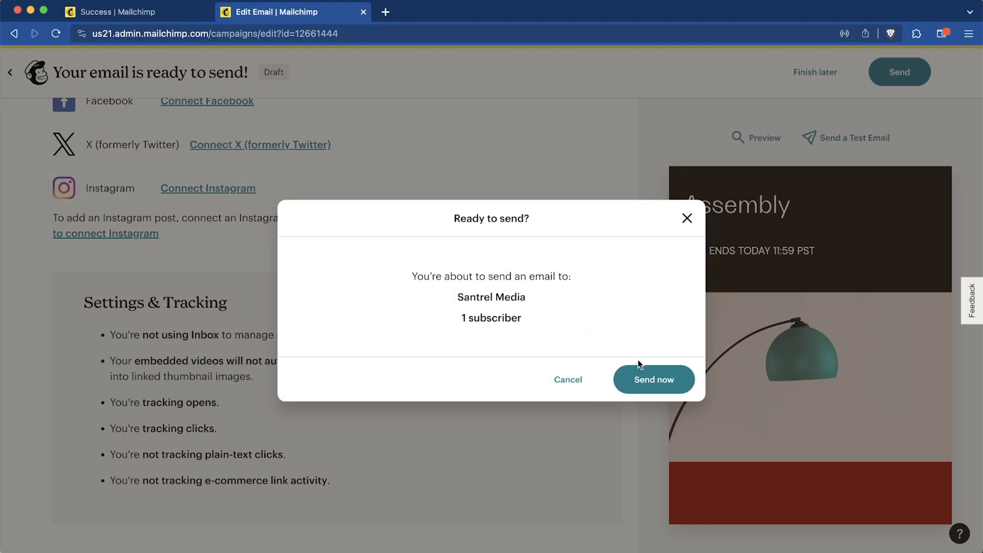
{"action": "left_click", "coordinate": [665, 388]}
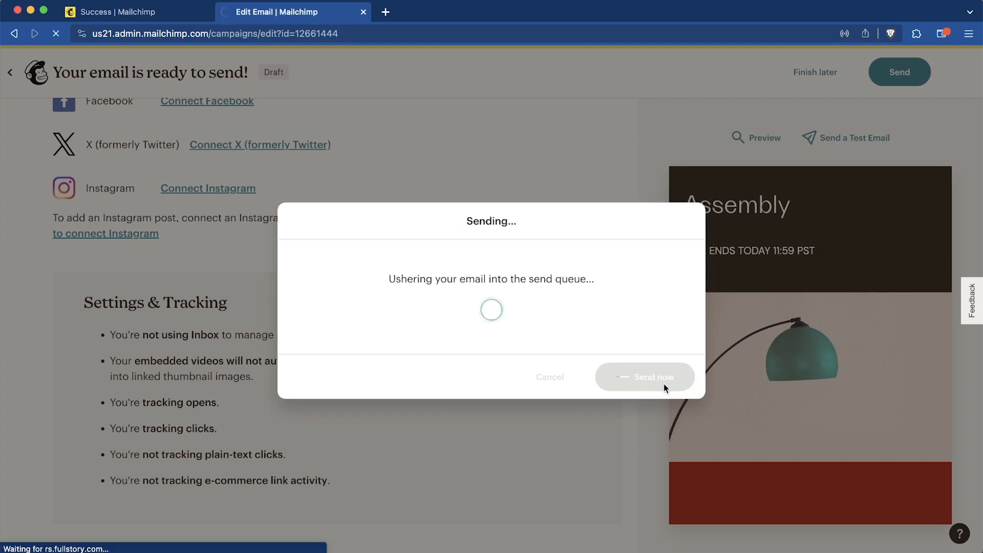